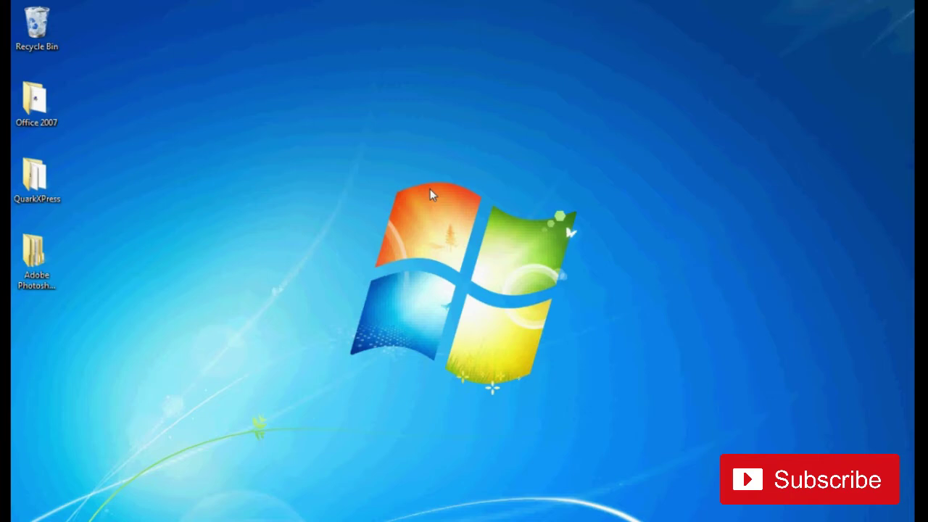
Refresh the desktop three times from its right-click menu
{"action": "right_click", "coordinate": [372, 86]}
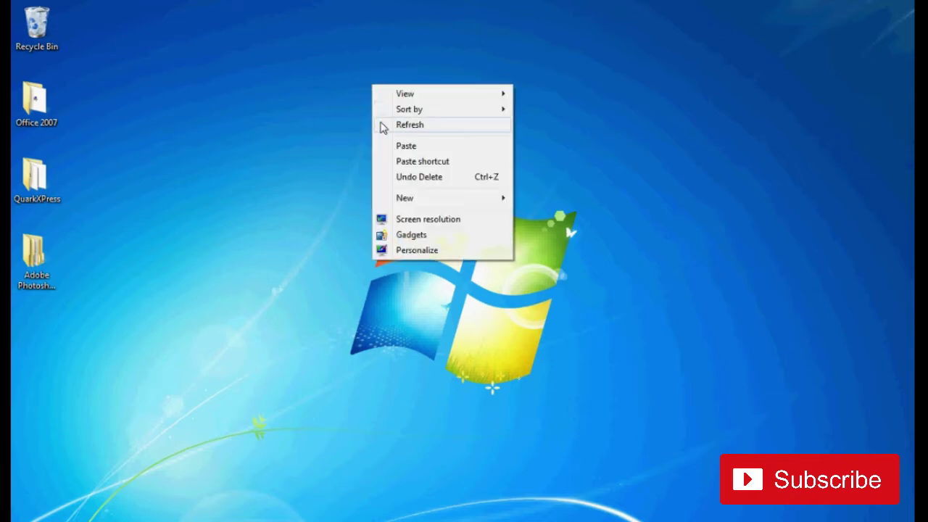
{"action": "left_click", "coordinate": [382, 124]}
{"action": "right_click", "coordinate": [383, 128]}
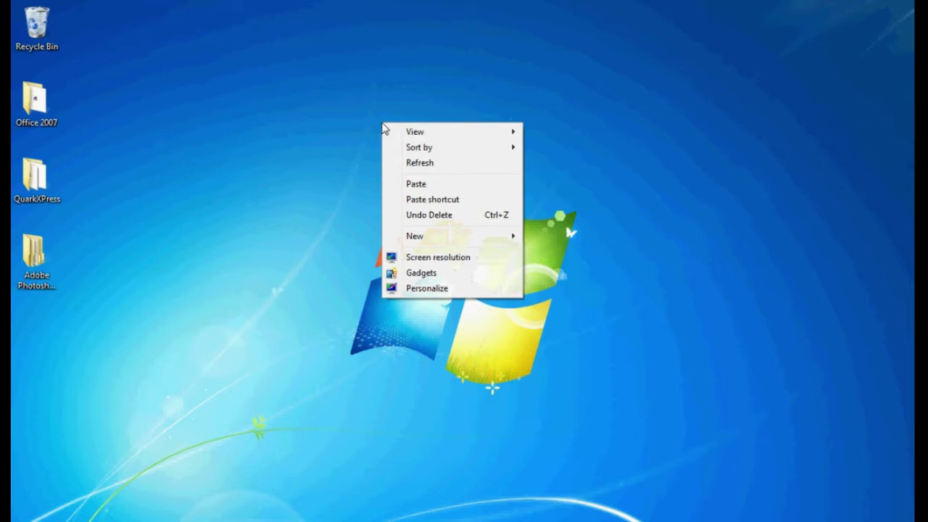
{"action": "left_click", "coordinate": [400, 166]}
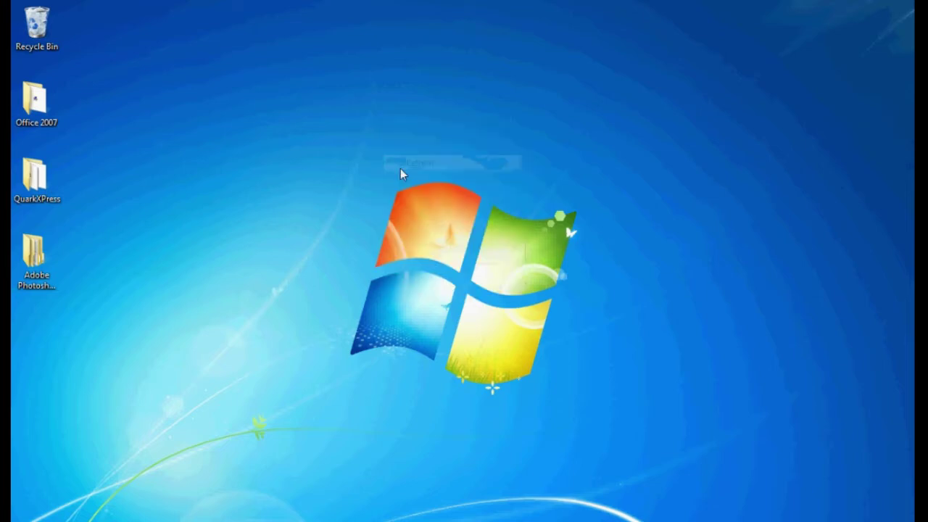
{"action": "right_click", "coordinate": [401, 170]}
{"action": "mouse_move", "coordinate": [437, 192]}
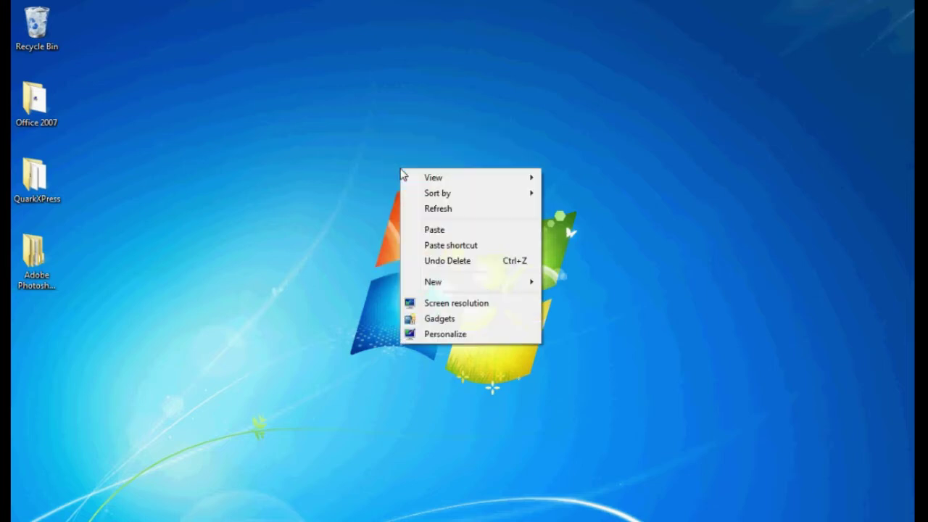
{"action": "left_click", "coordinate": [424, 208]}
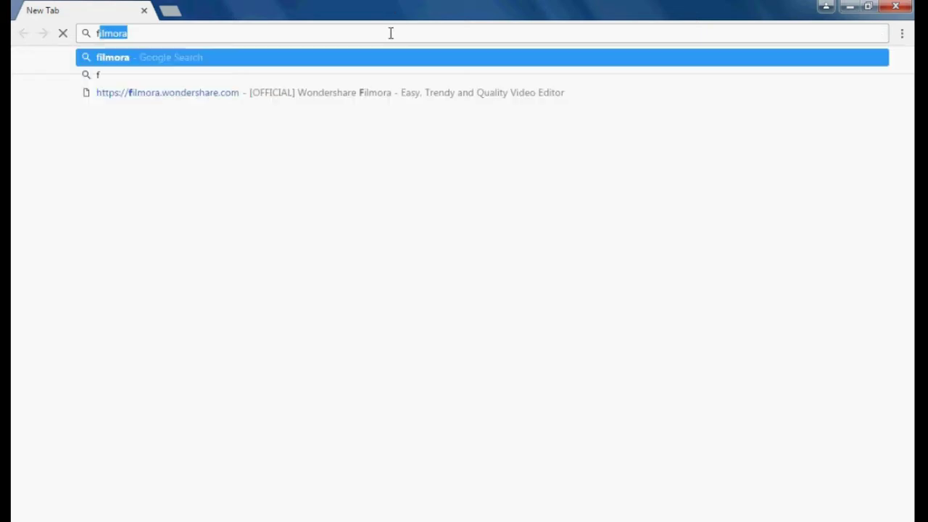
Search for 'filmora' and download Filmora for Windows from filmora.wondershare.com
{"action": "type", "text": "mora"}
{"action": "key", "text": "Return"}
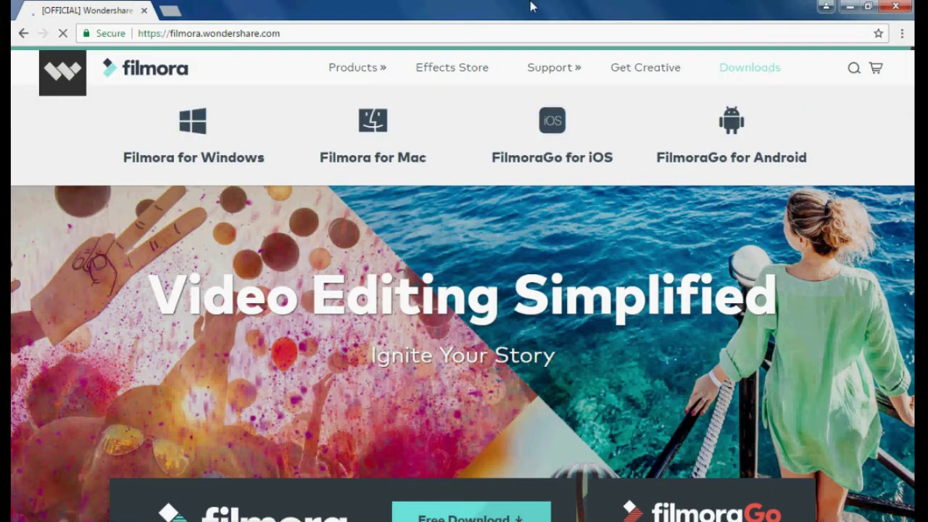
{"action": "mouse_move", "coordinate": [750, 67]}
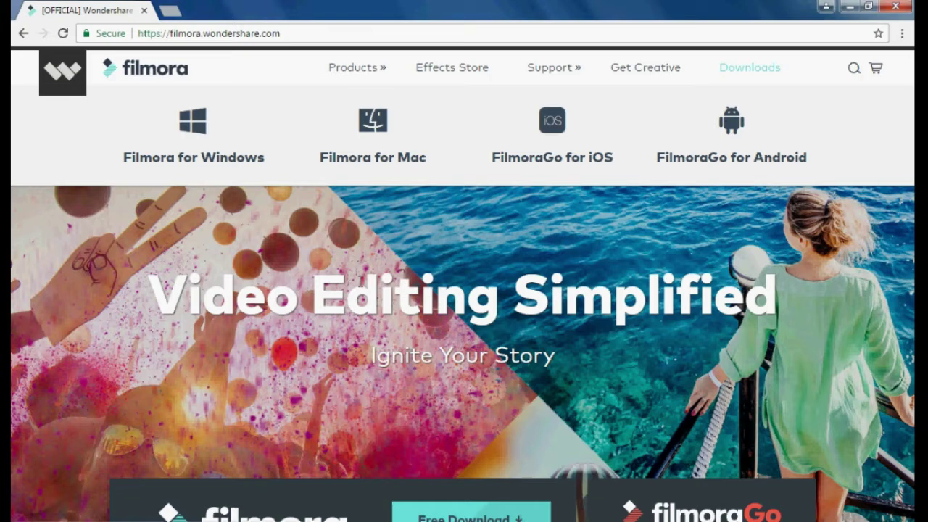
{"action": "left_click", "coordinate": [201, 159]}
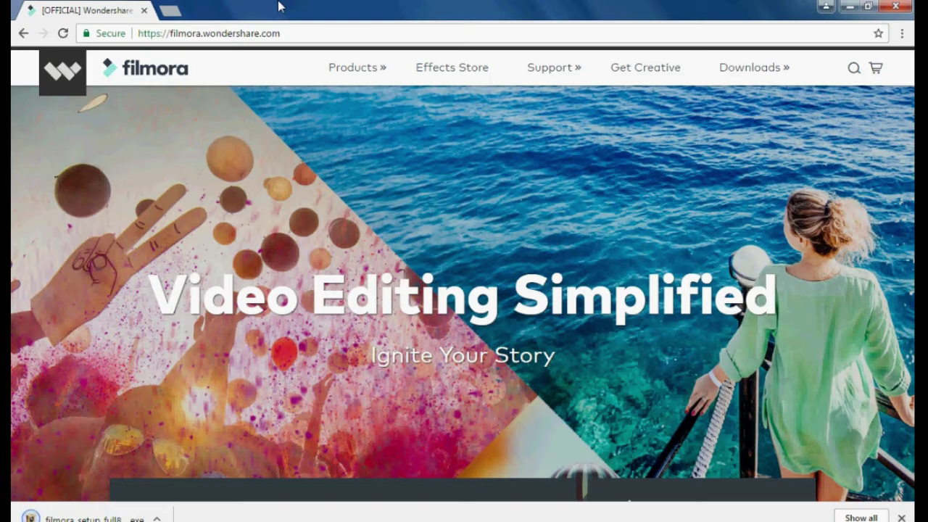
Reveal the downloaded Filmora setup file in its folder, run it, and install
{"action": "left_click", "coordinate": [156, 519]}
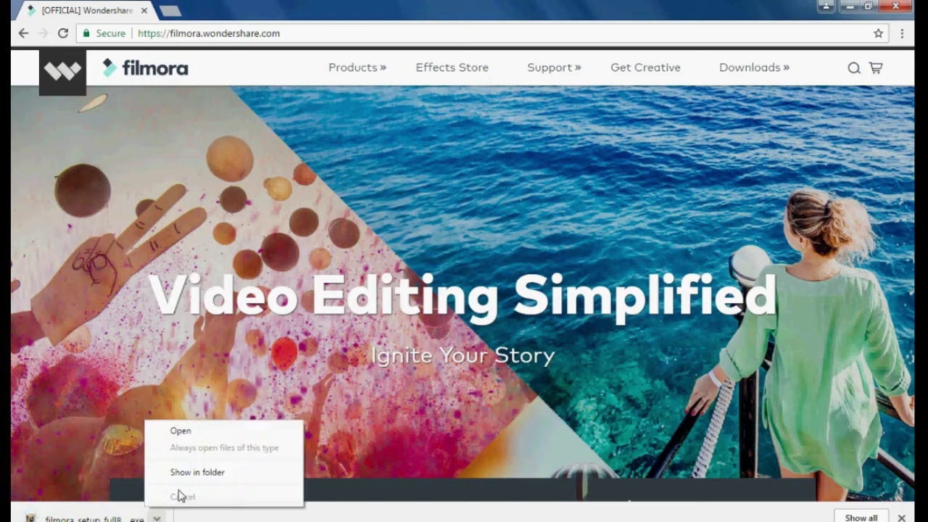
{"action": "left_click", "coordinate": [191, 472]}
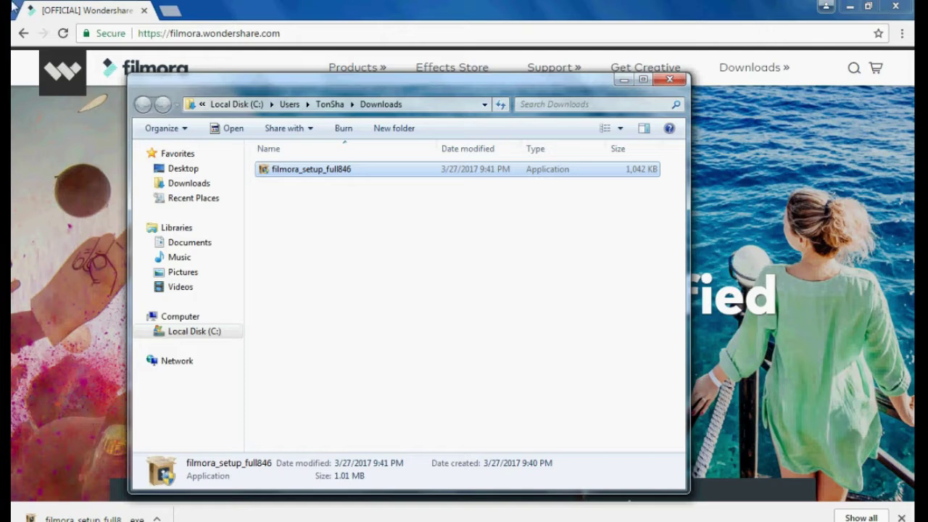
{"action": "double_click", "coordinate": [312, 169]}
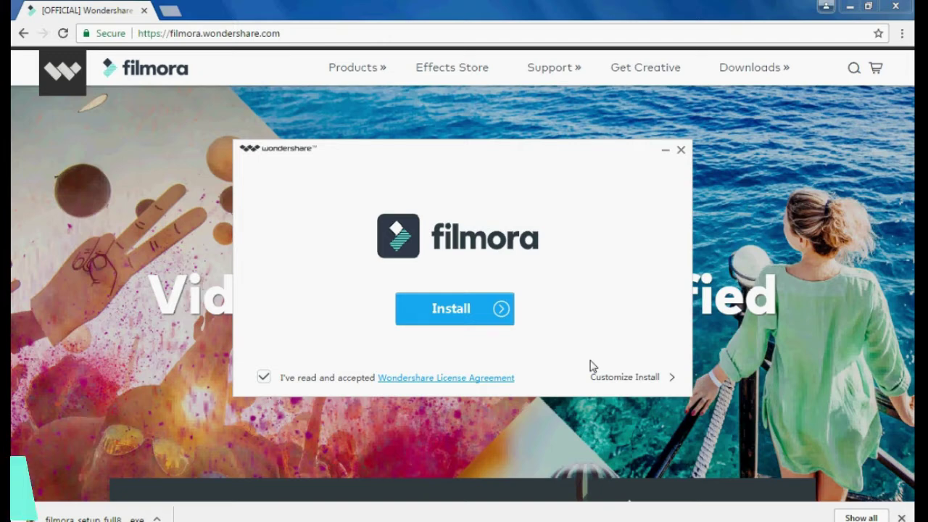
{"action": "left_click", "coordinate": [459, 321]}
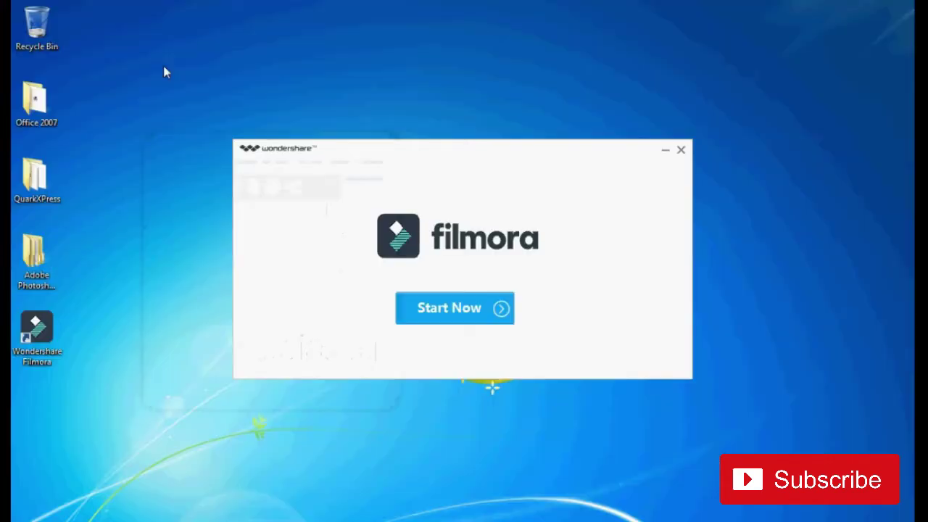
Refresh the desktop, minimize Chrome, and launch Filmora from its desktop shortcut
{"action": "right_click", "coordinate": [164, 71]}
{"action": "left_click", "coordinate": [183, 110]}
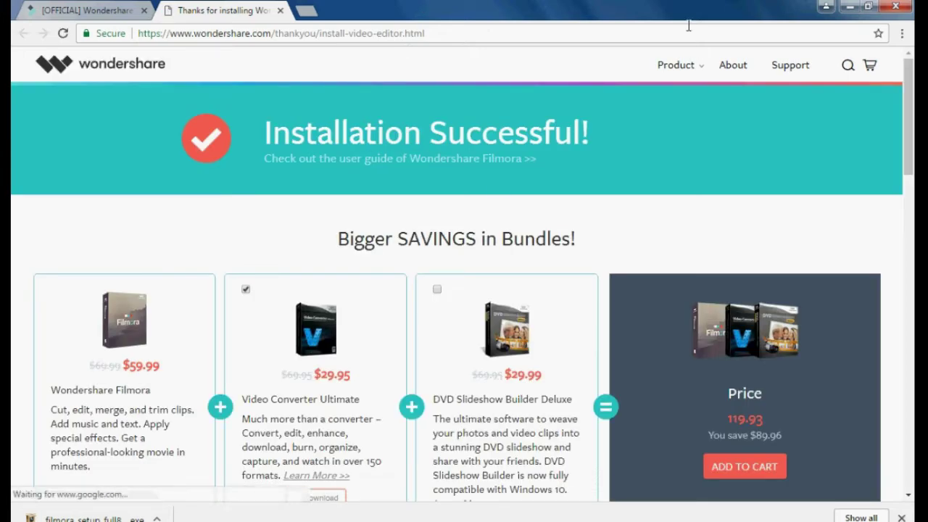
{"action": "left_click", "coordinate": [847, 5]}
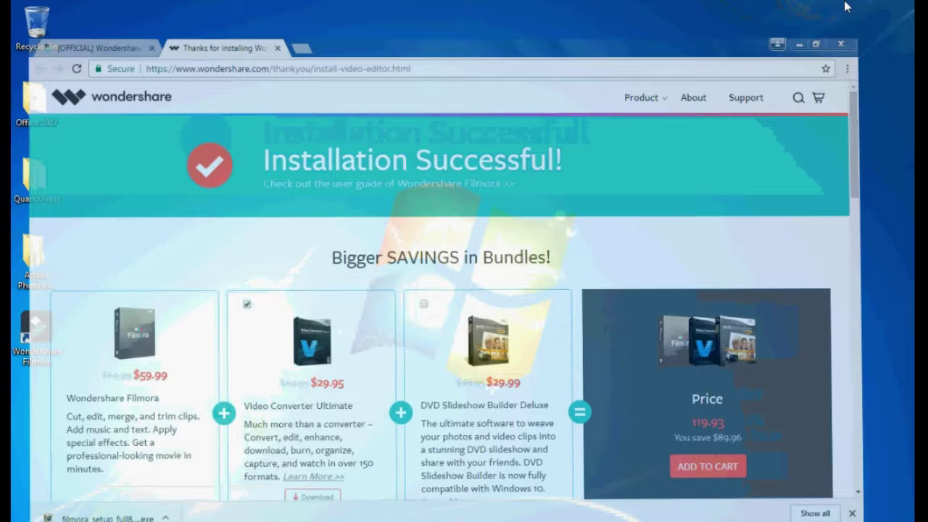
{"action": "left_click", "coordinate": [60, 339]}
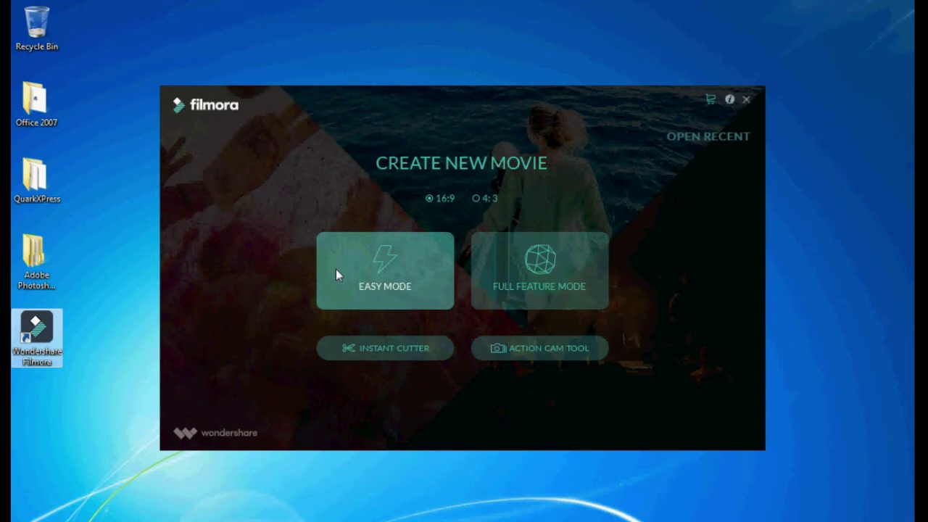
Enter Full Feature Mode and dismiss the Message Center
{"action": "left_click", "coordinate": [542, 288]}
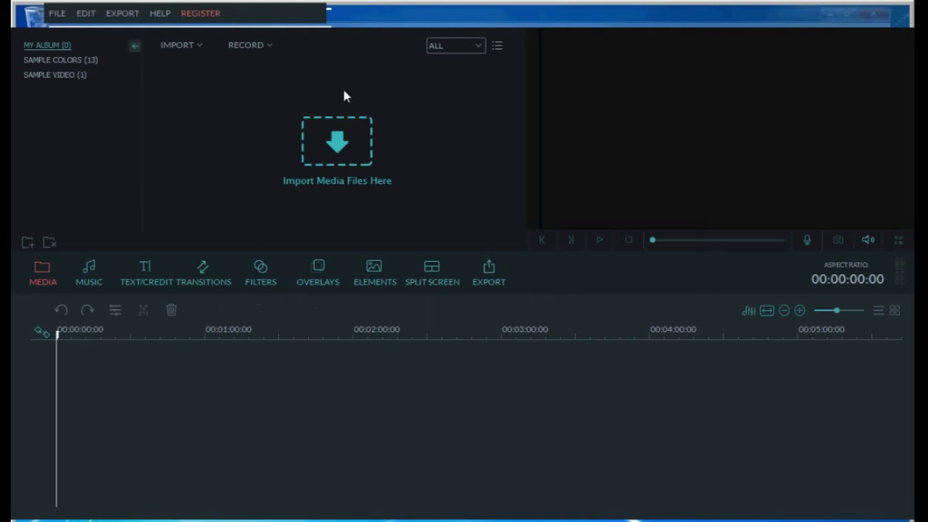
{"action": "left_click", "coordinate": [198, 18]}
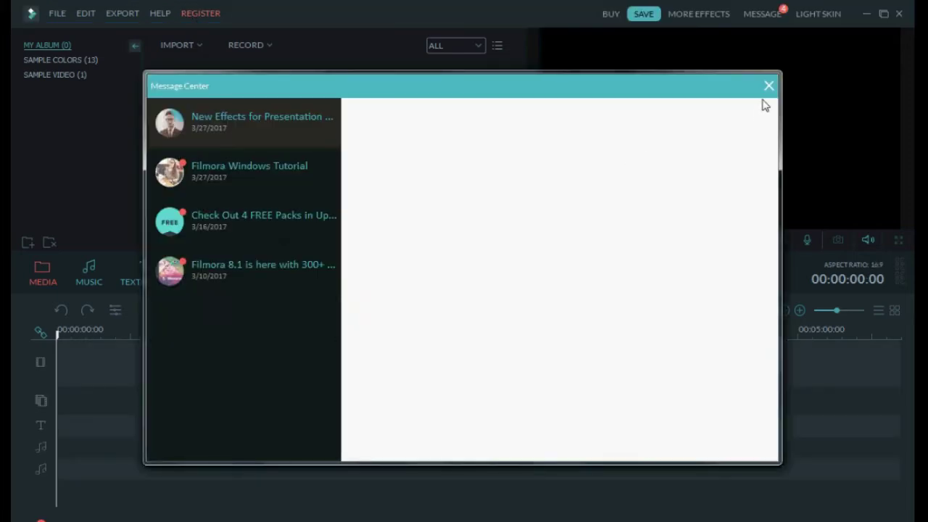
{"action": "left_click", "coordinate": [768, 86]}
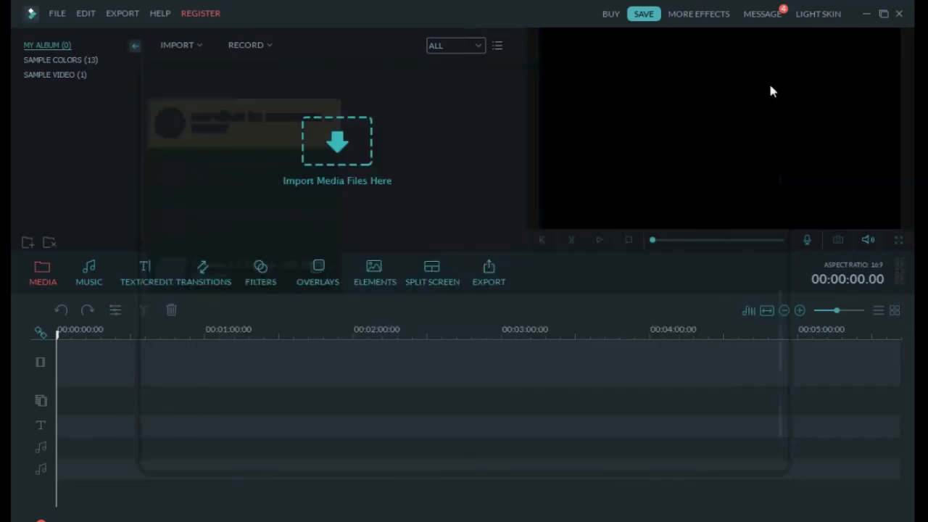
Open and close the Register form, then close the Filmora editor
{"action": "left_click", "coordinate": [214, 14]}
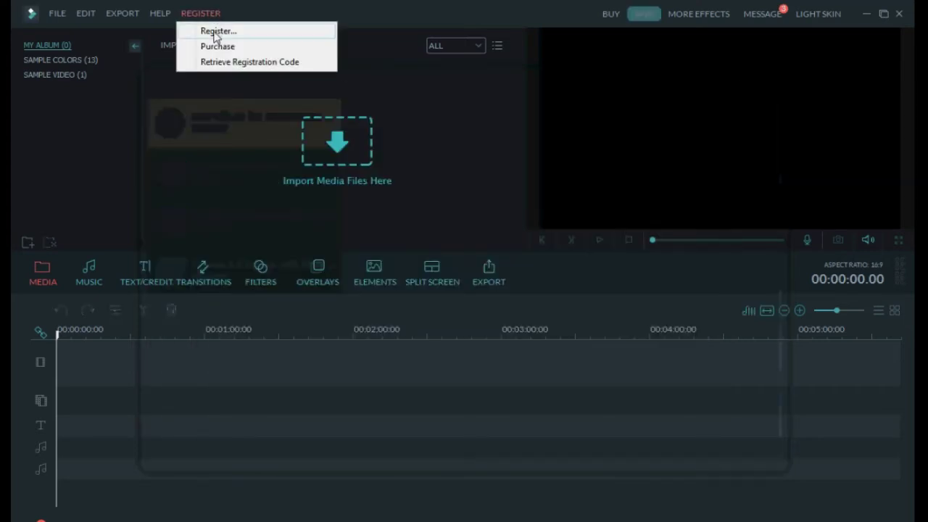
{"action": "left_click", "coordinate": [216, 33]}
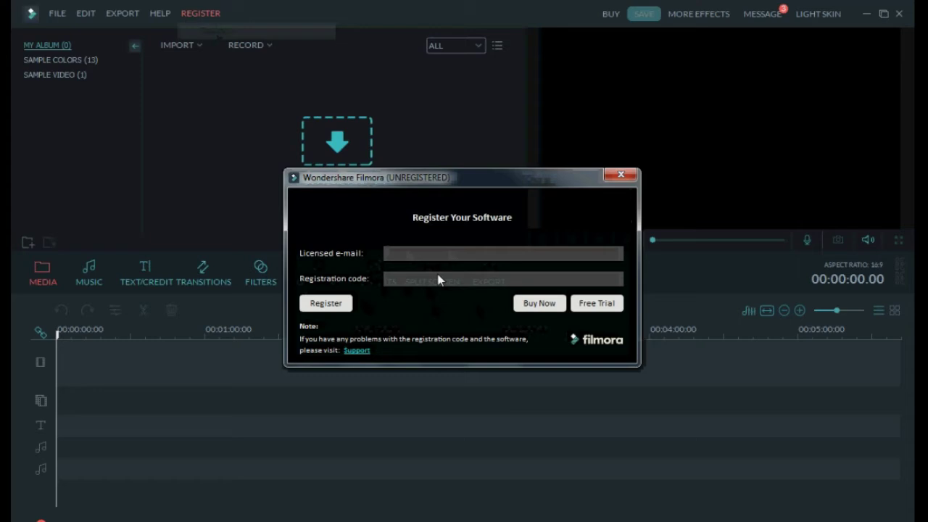
{"action": "left_click", "coordinate": [621, 174]}
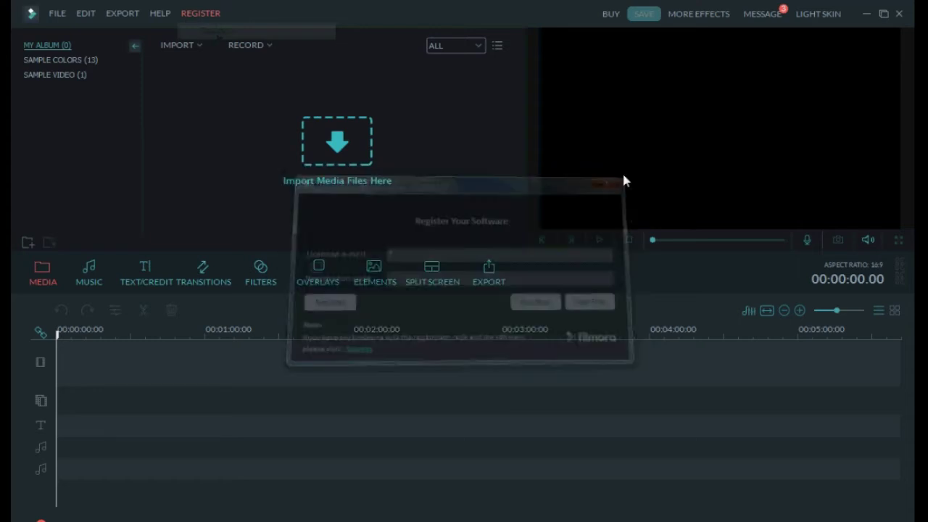
{"action": "left_click", "coordinate": [899, 15]}
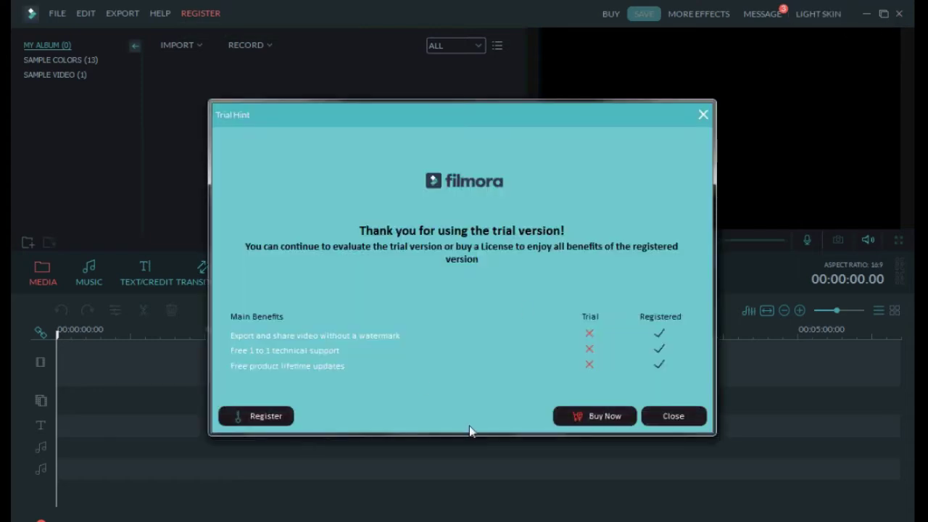
Dismiss the Trial Hint and refresh the desktop
{"action": "left_click", "coordinate": [667, 418]}
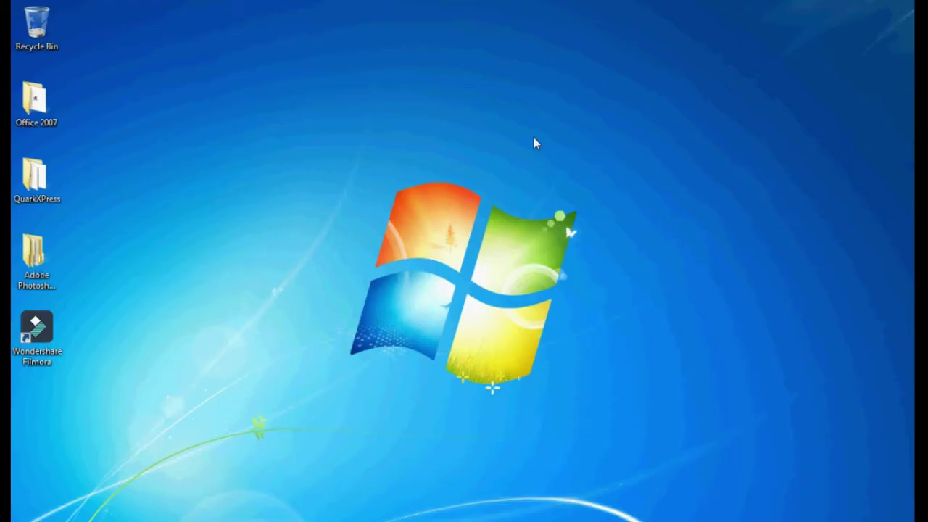
{"action": "right_click", "coordinate": [472, 176]}
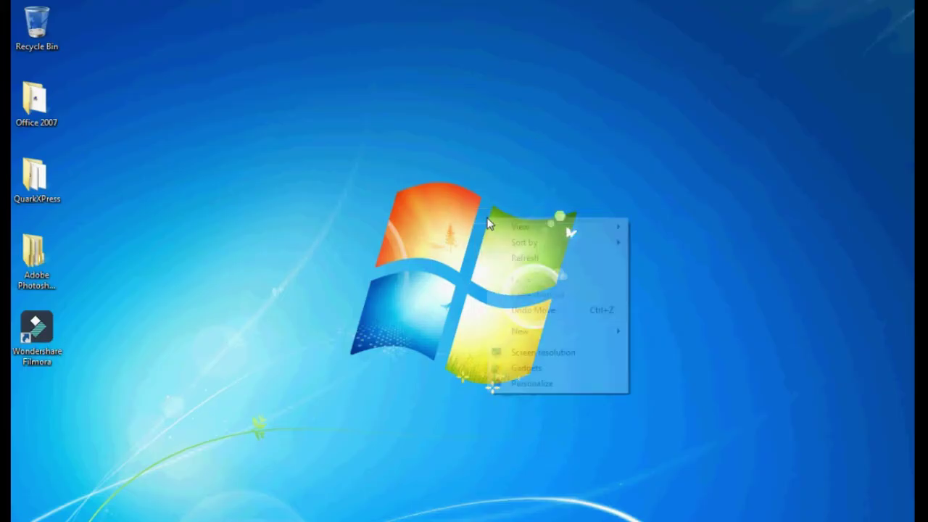
{"action": "left_click", "coordinate": [500, 257]}
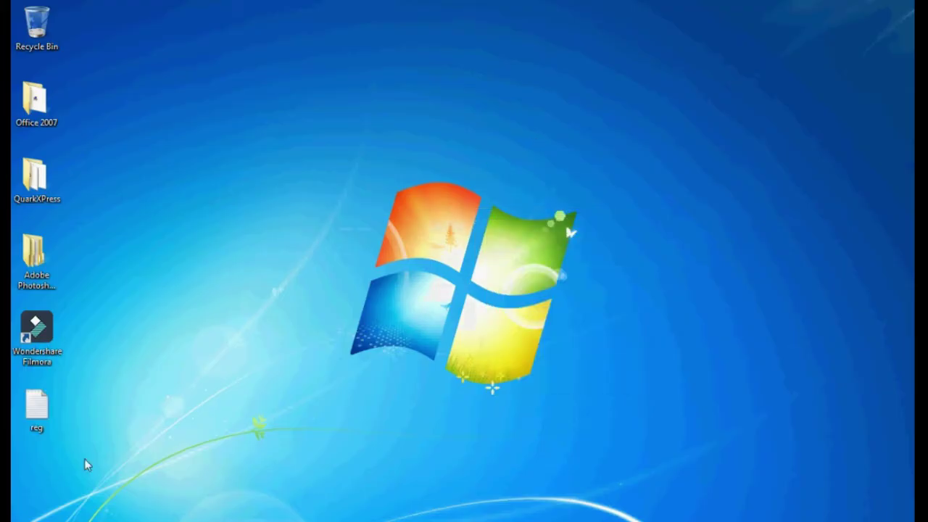
Search the Start menu for 'note' and bring up Notepad's launch options
{"action": "key", "text": "super"}
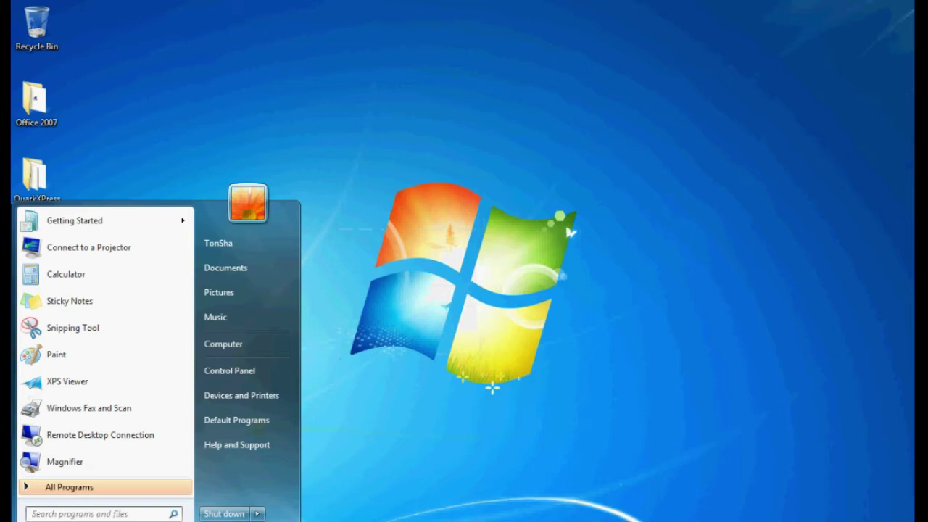
{"action": "type", "text": "note"}
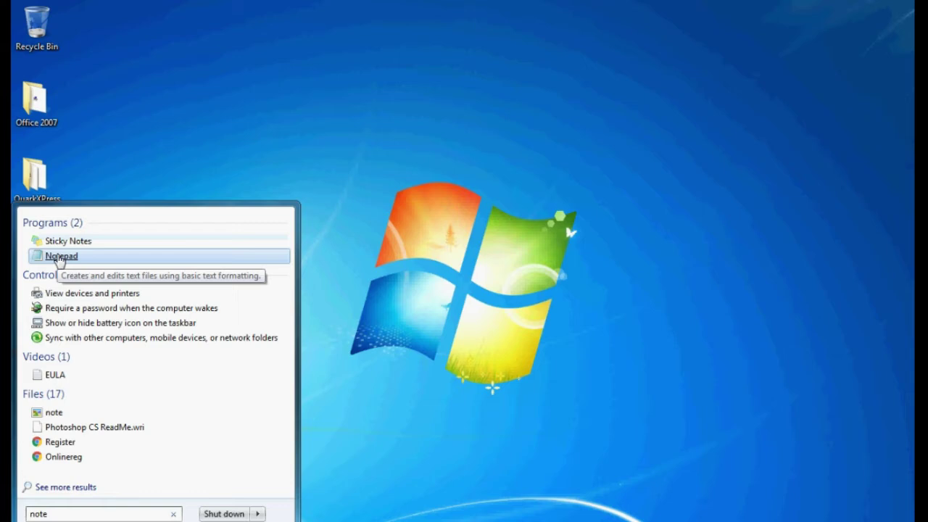
{"action": "right_click", "coordinate": [82, 255]}
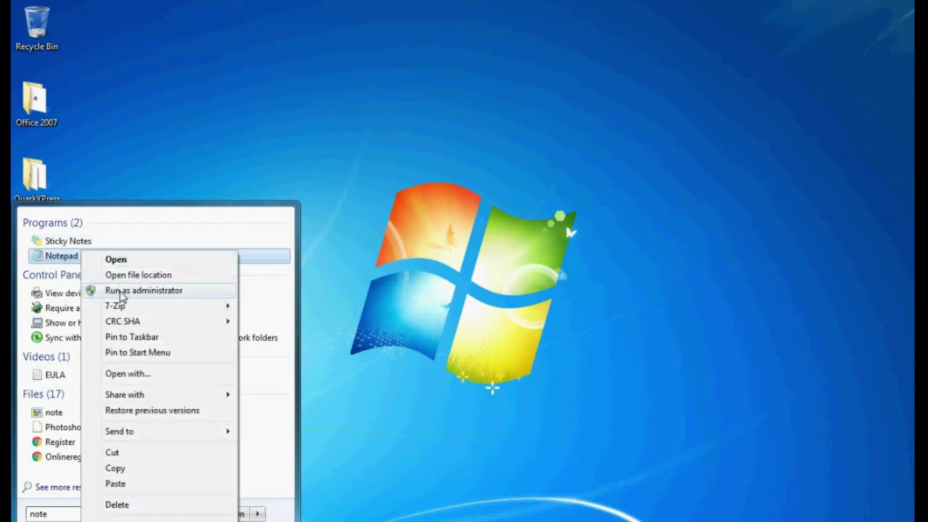
Run Notepad as administrator and bring up its Open dialog
{"action": "left_click", "coordinate": [121, 293]}
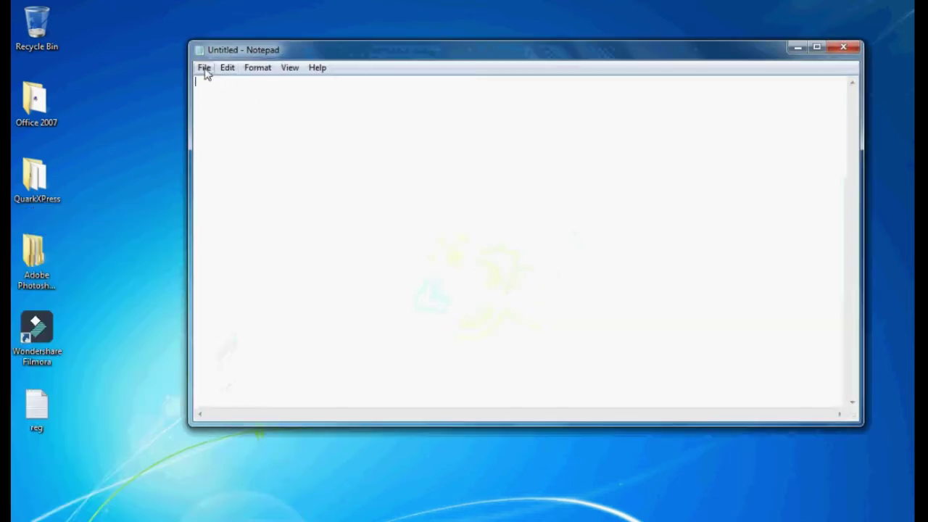
{"action": "left_click", "coordinate": [204, 69]}
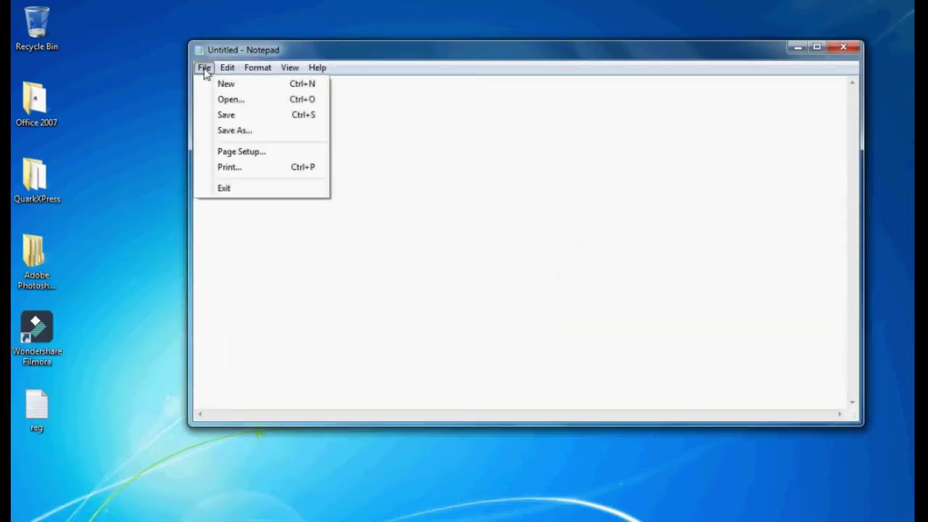
{"action": "left_click", "coordinate": [235, 102]}
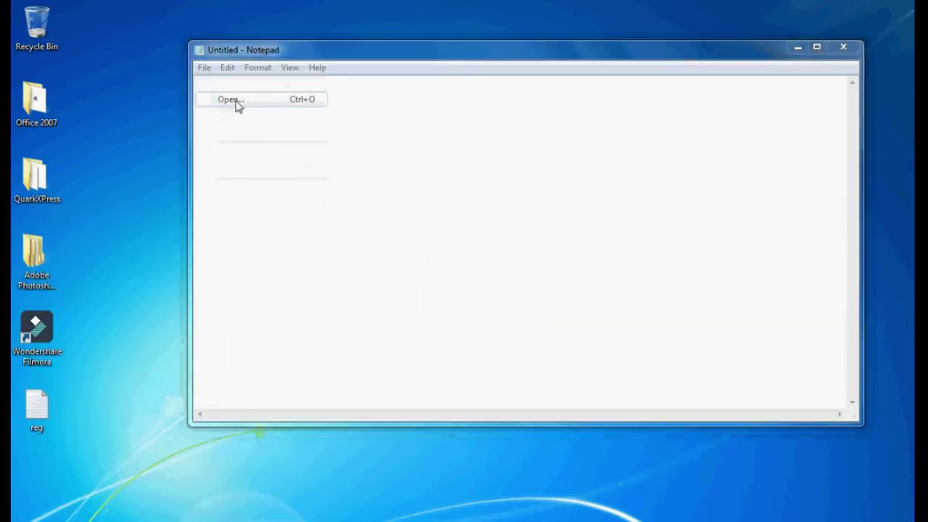
Browse to C:\Windows\System32\drivers\etc
{"action": "scroll", "coordinate": [305, 211], "scroll_direction": "down", "scroll_amount": 1}
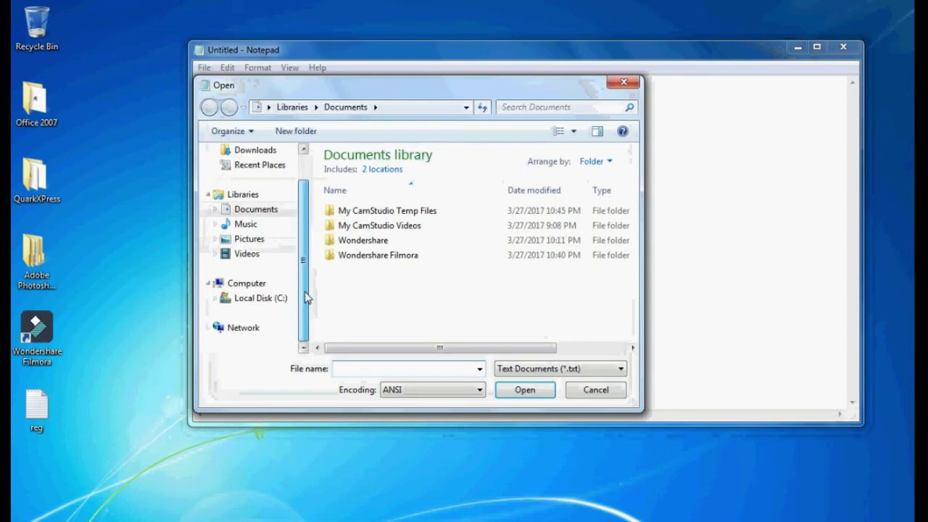
{"action": "left_click", "coordinate": [279, 301]}
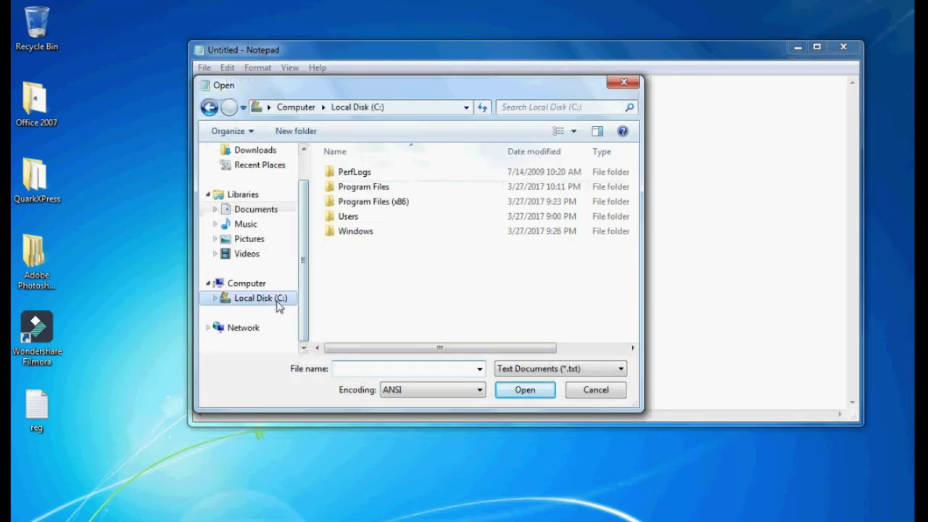
{"action": "double_click", "coordinate": [383, 232]}
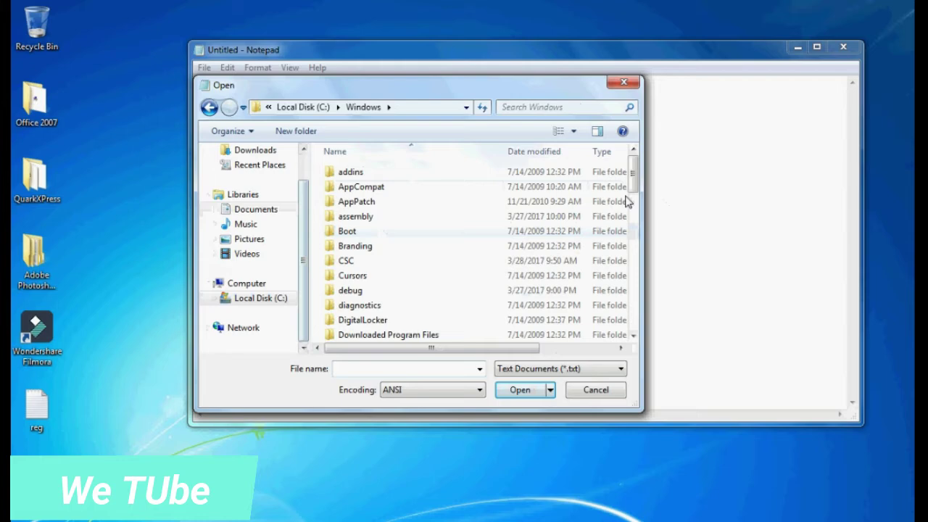
{"action": "scroll", "coordinate": [627, 202], "scroll_direction": "down", "scroll_amount": 10}
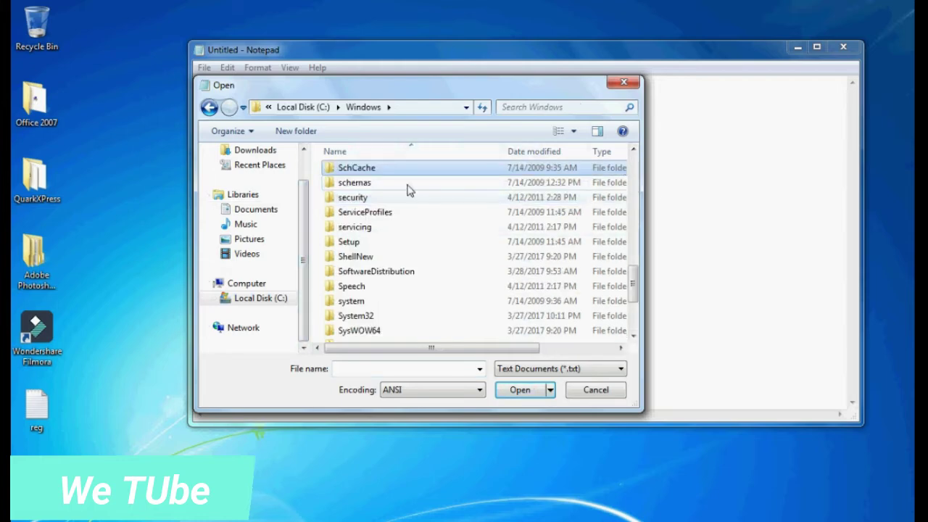
{"action": "left_click", "coordinate": [366, 319]}
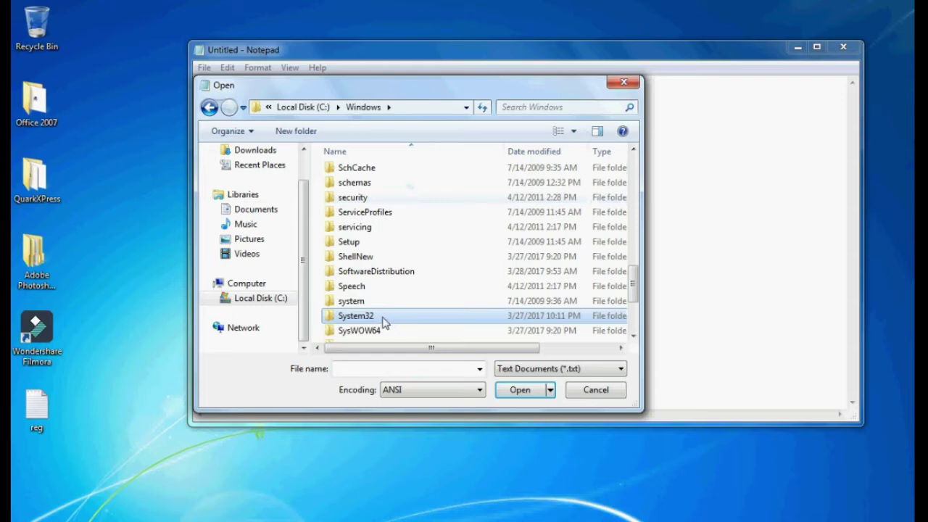
{"action": "double_click", "coordinate": [383, 321]}
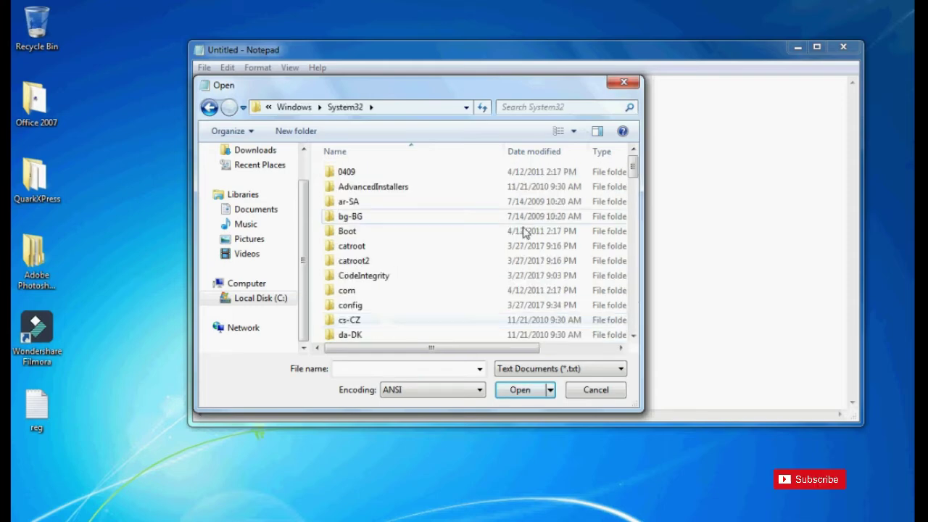
{"action": "left_click", "coordinate": [470, 276]}
{"action": "scroll", "coordinate": [470, 275], "scroll_direction": "down", "scroll_amount": 4}
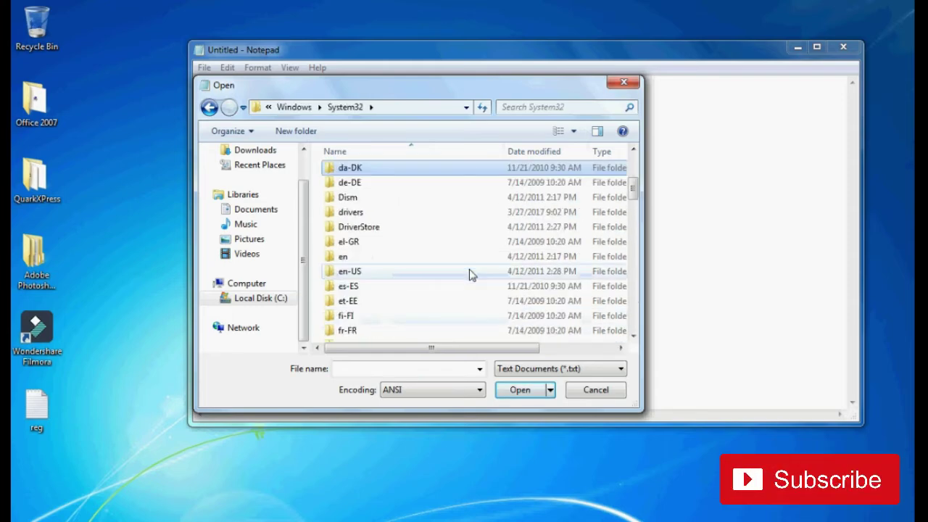
{"action": "left_click", "coordinate": [370, 215]}
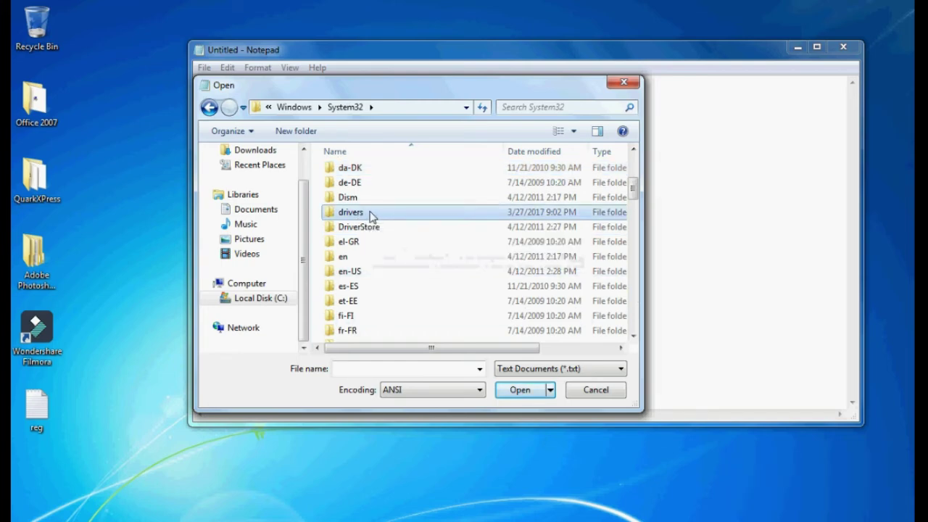
{"action": "double_click", "coordinate": [369, 215]}
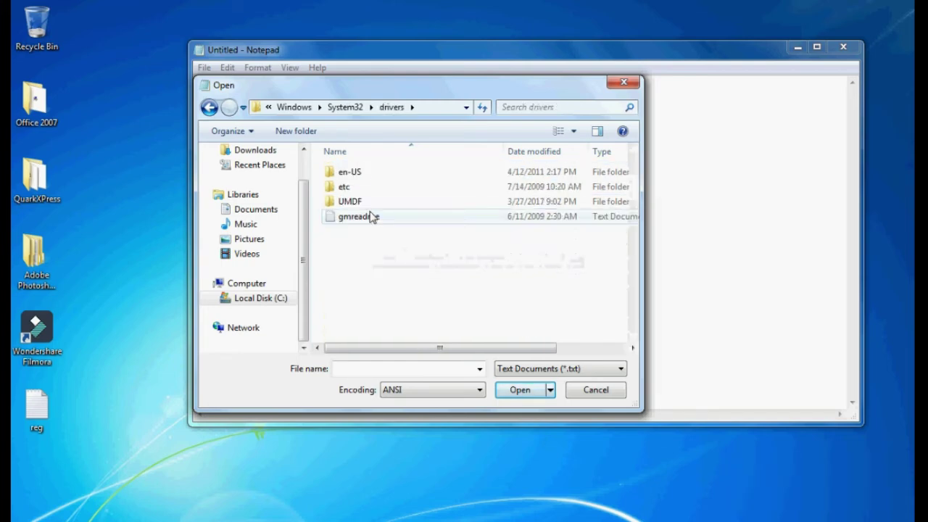
{"action": "double_click", "coordinate": [345, 187]}
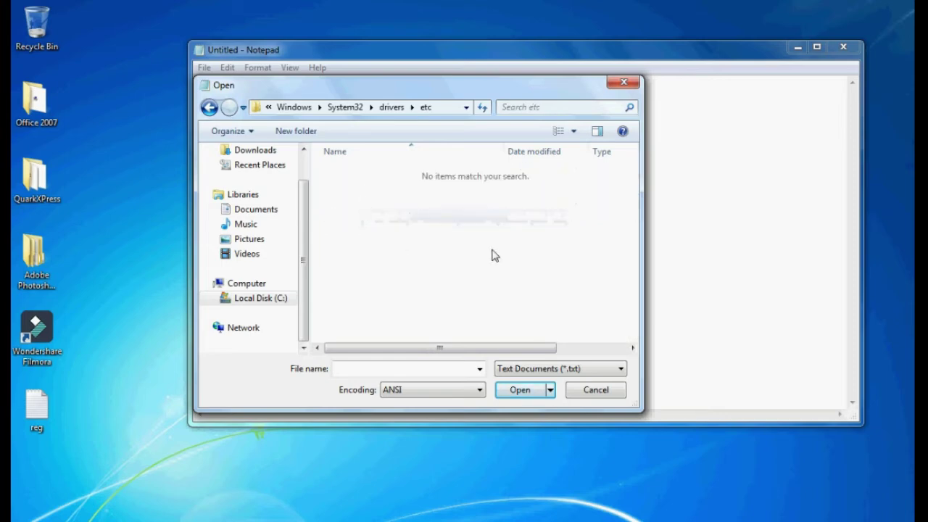
Set the file filter to All Files and open the hosts file
{"action": "left_click", "coordinate": [538, 373]}
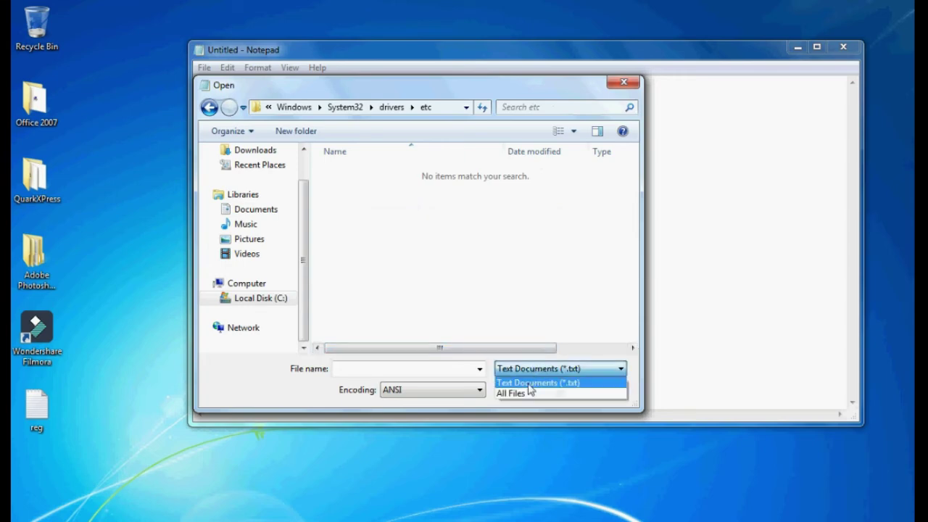
{"action": "left_click", "coordinate": [524, 395]}
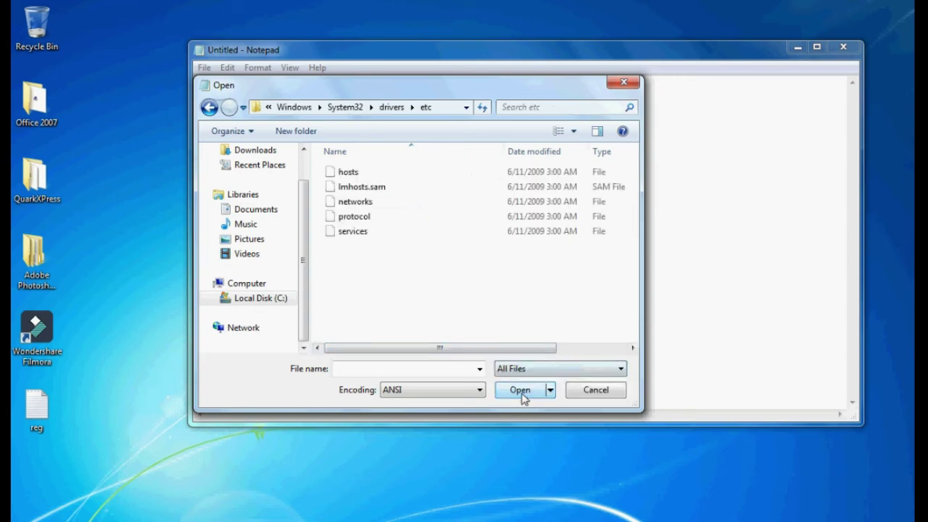
{"action": "left_click", "coordinate": [370, 187]}
{"action": "left_click", "coordinate": [361, 175]}
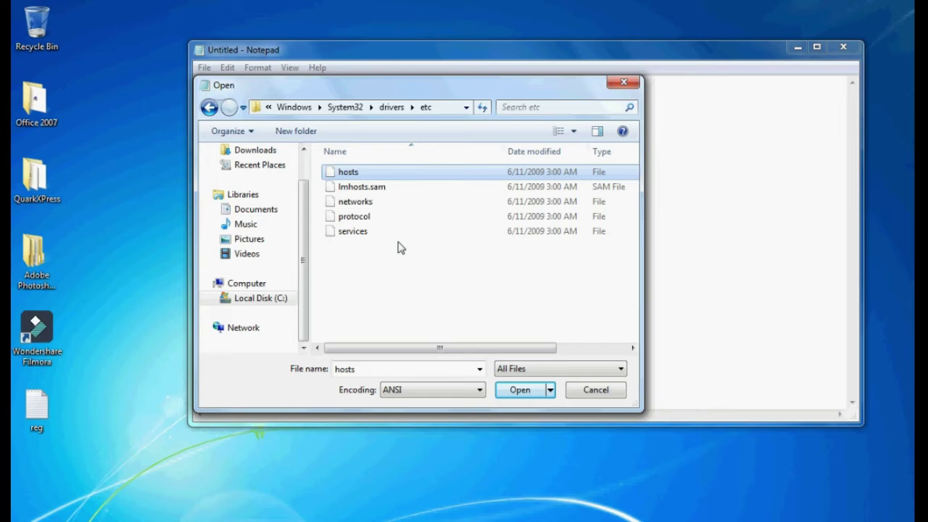
{"action": "left_click", "coordinate": [516, 392]}
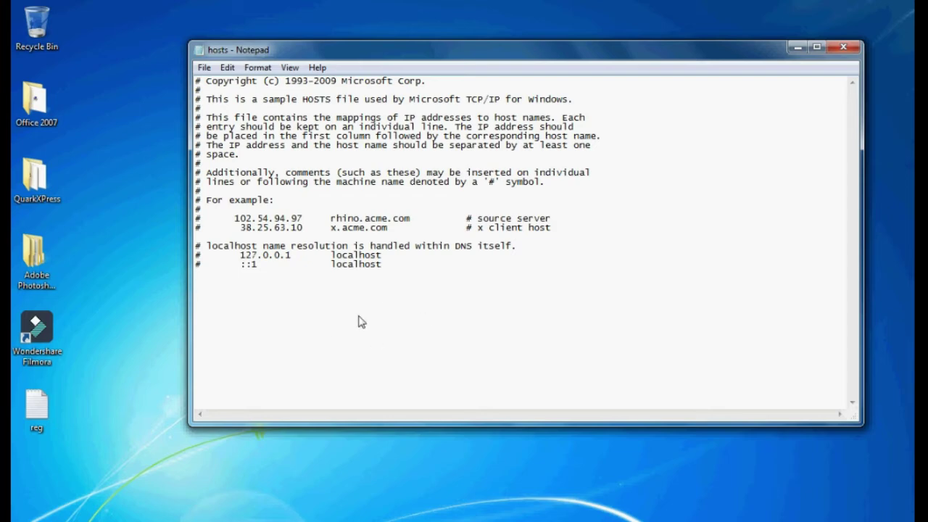
Copy the '127.0.0.1 platform.wondershare.com' line from the reg notes
{"action": "double_click", "coordinate": [39, 416]}
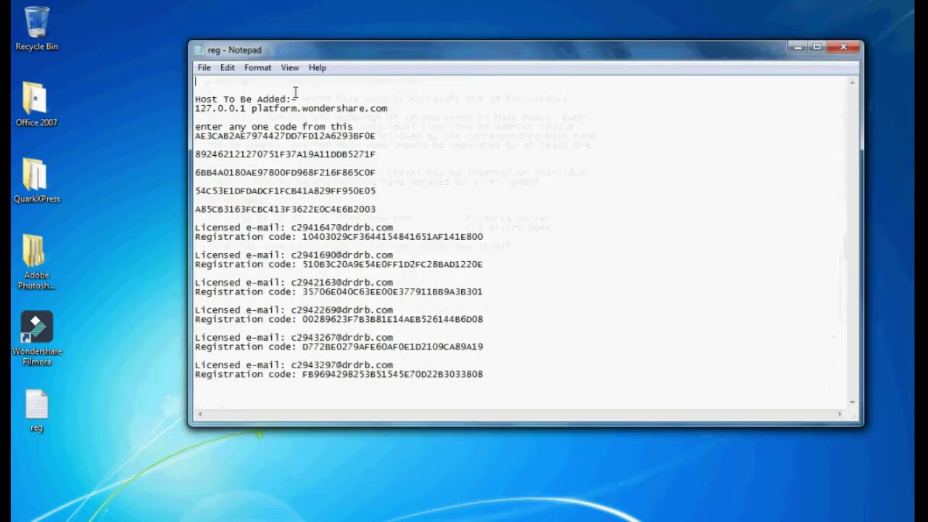
{"action": "mouse_move", "coordinate": [392, 109]}
{"action": "left_mouse_down"}
{"action": "mouse_move", "coordinate": [319, 99]}
{"action": "mouse_move", "coordinate": [197, 108]}
{"action": "left_mouse_up"}
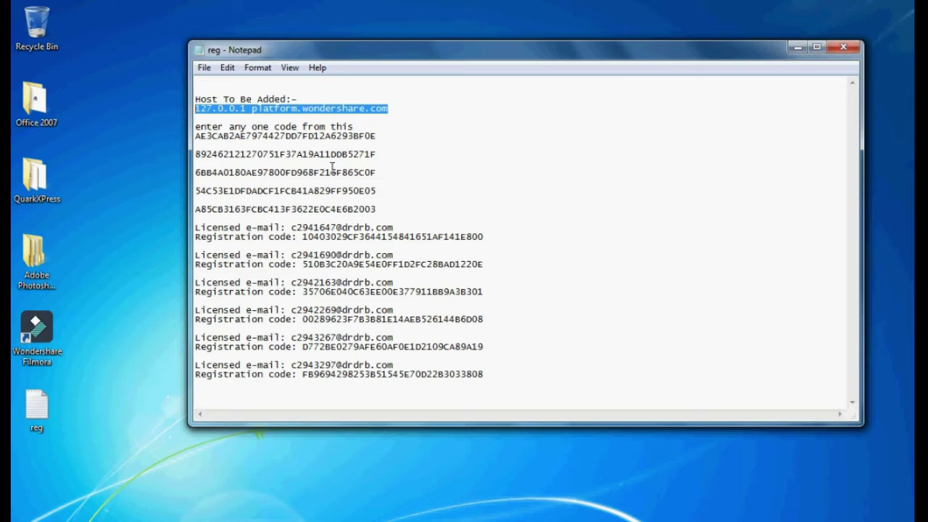
{"action": "right_click", "coordinate": [352, 114]}
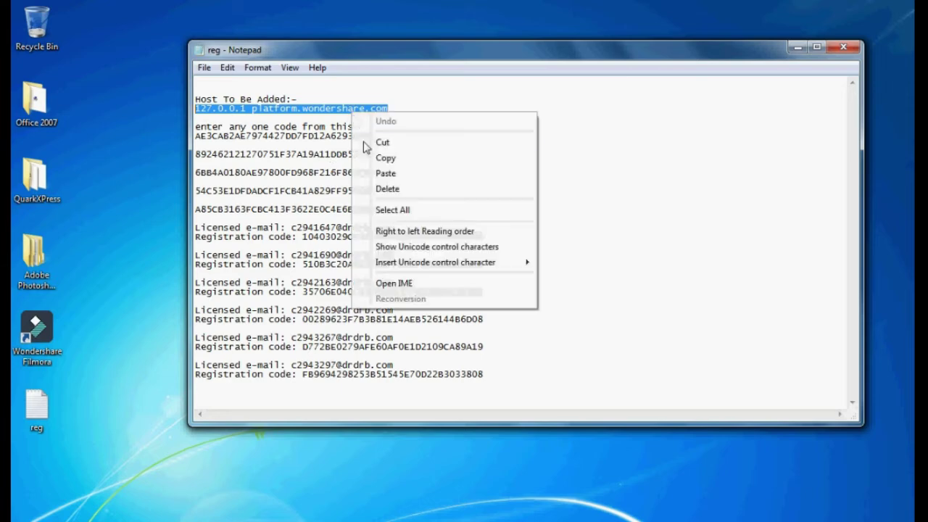
{"action": "left_click", "coordinate": [378, 155]}
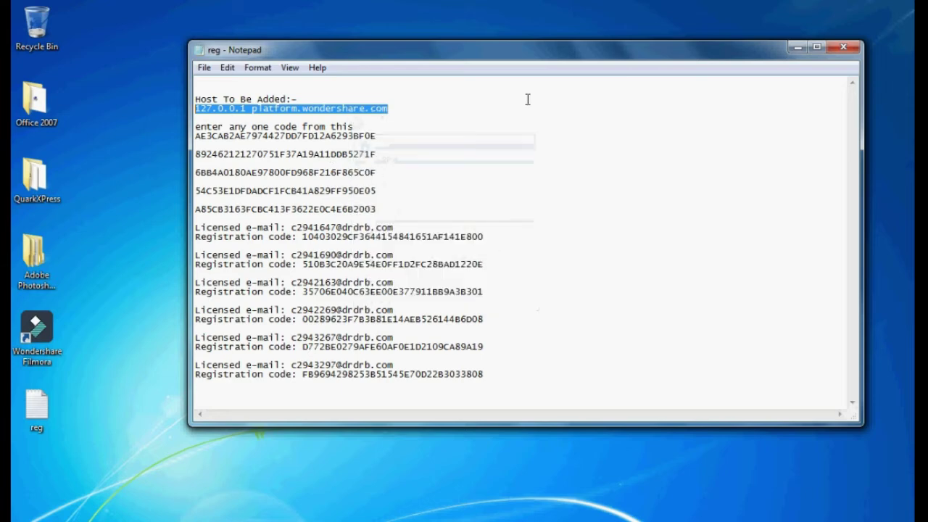
Paste that host line at the end of the hosts file
{"action": "left_click", "coordinate": [797, 47]}
{"action": "key", "text": "ctrl+v"}
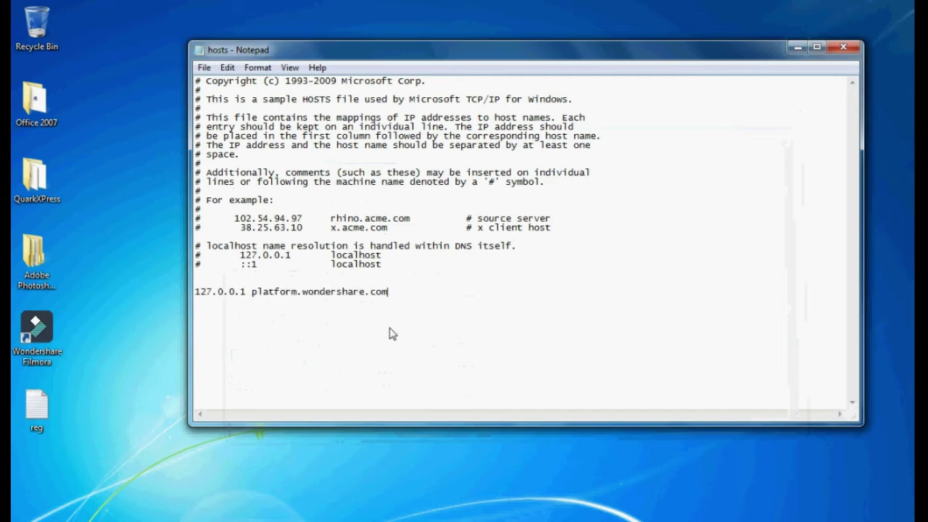
{"action": "left_click_drag", "start_coordinate": [392, 294], "coordinate": [194, 299]}
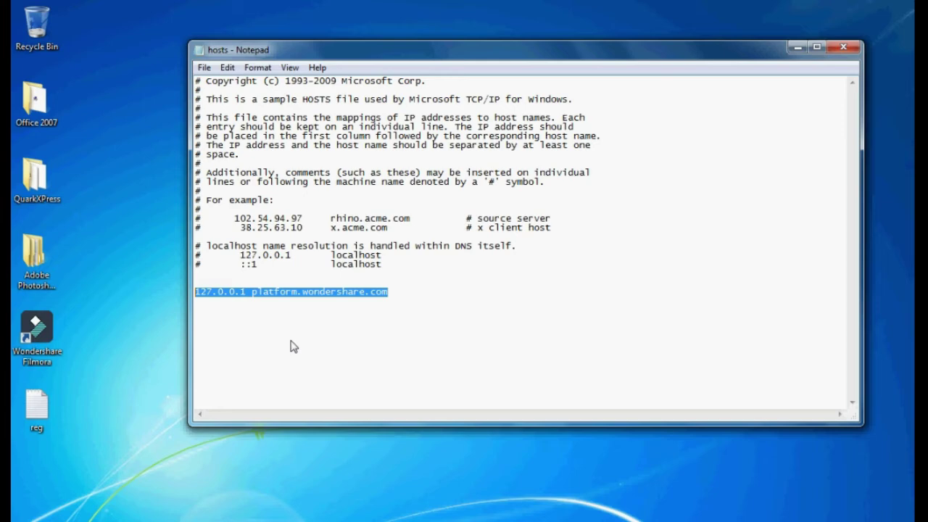
{"action": "left_click", "coordinate": [360, 346]}
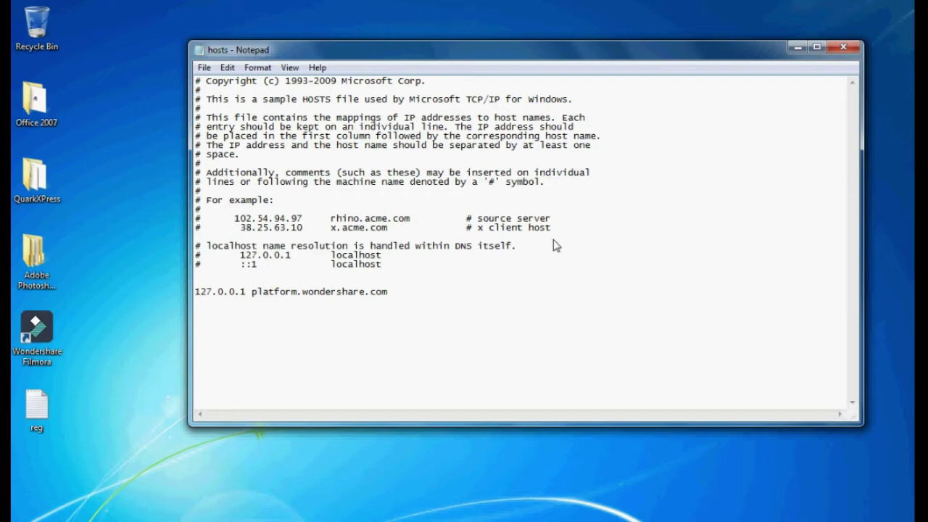
Save the hosts file and close it
{"action": "left_click", "coordinate": [205, 67]}
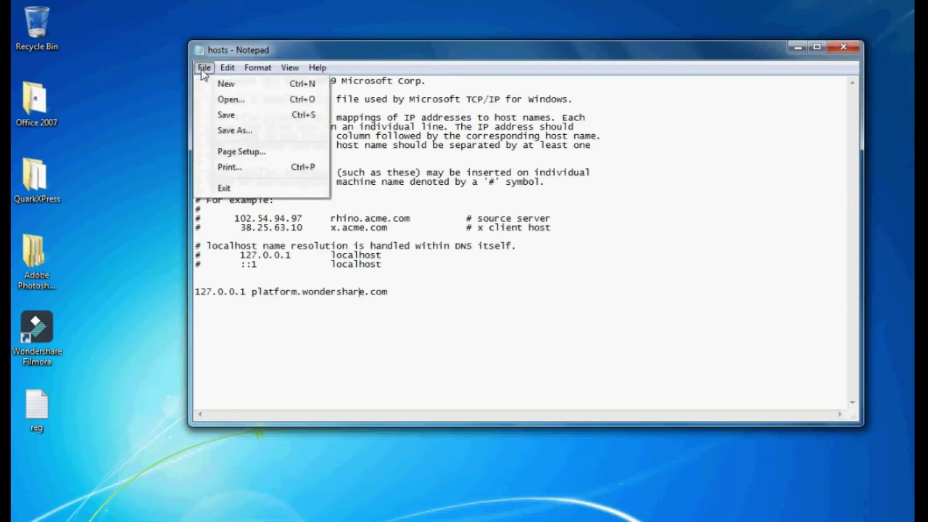
{"action": "left_click", "coordinate": [223, 116]}
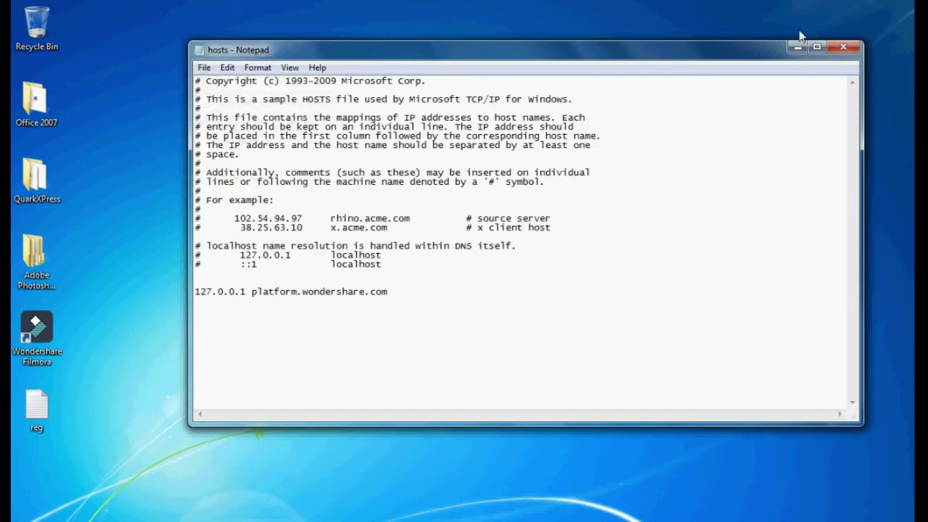
{"action": "left_click", "coordinate": [843, 48]}
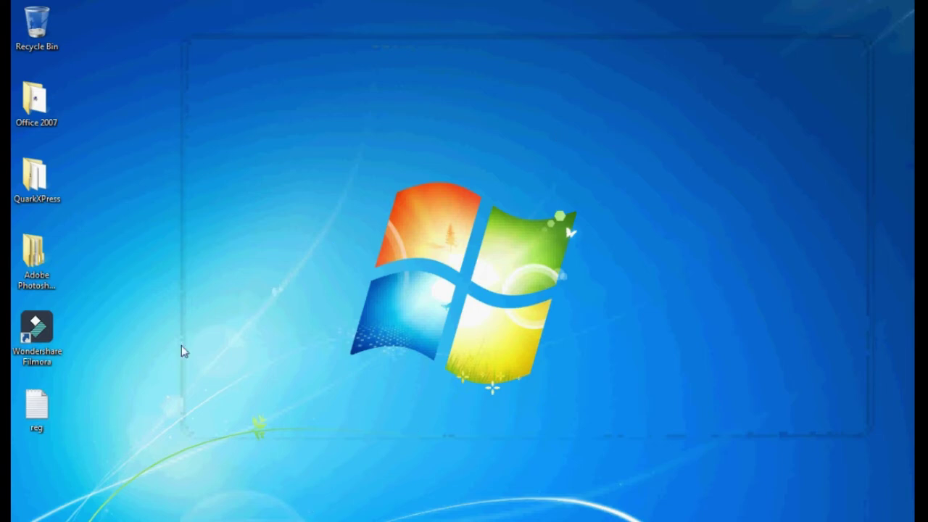
Relaunch Filmora from the desktop icon and enter Full Feature Mode
{"action": "double_click", "coordinate": [53, 348]}
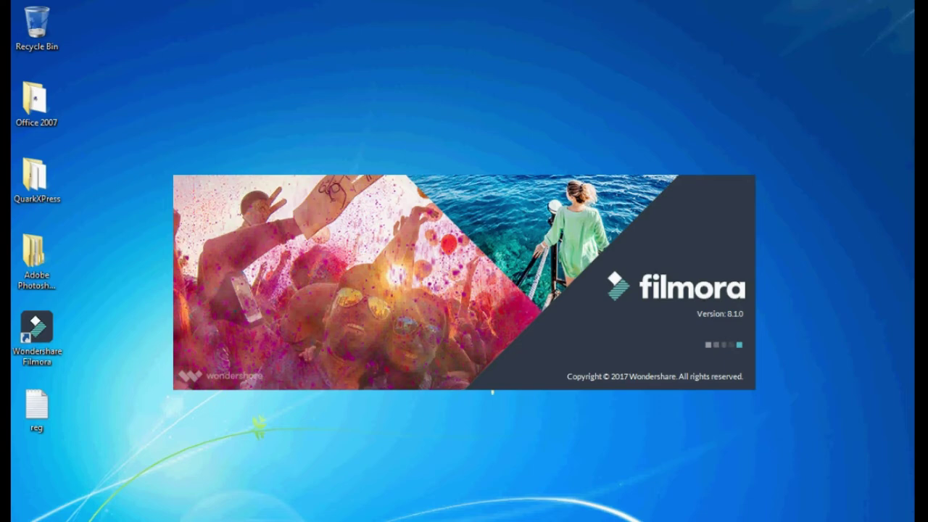
{"action": "right_click", "coordinate": [468, 520]}
{"action": "left_click", "coordinate": [450, 511]}
{"action": "right_click", "coordinate": [468, 520]}
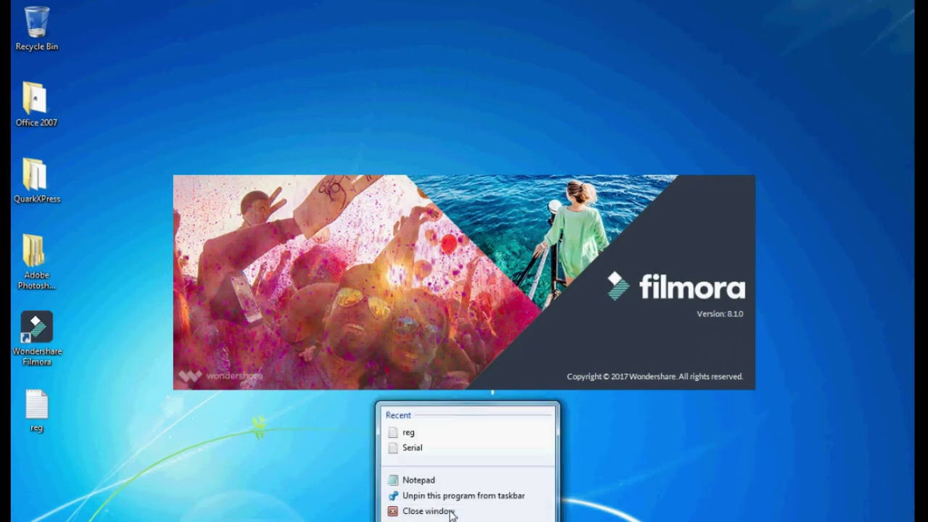
{"action": "left_click", "coordinate": [451, 509]}
{"action": "right_click", "coordinate": [468, 521]}
{"action": "left_click", "coordinate": [324, 511]}
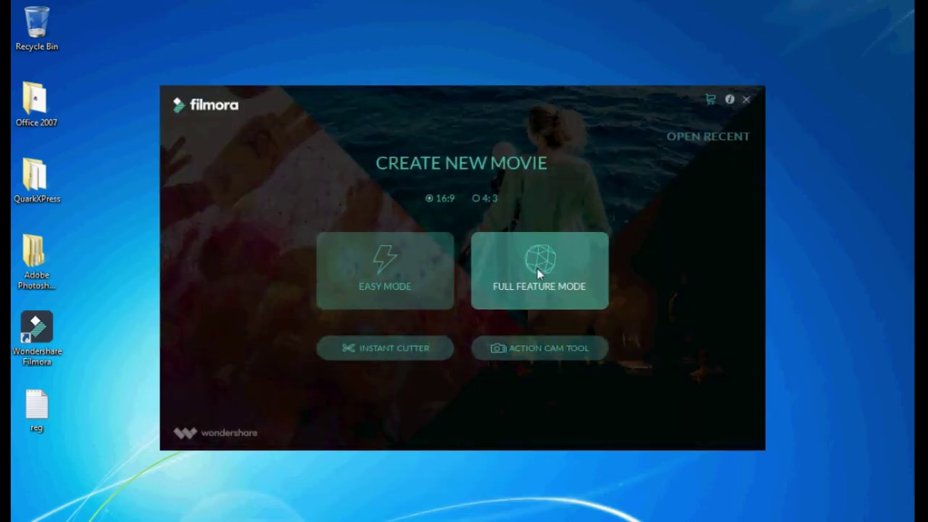
{"action": "left_click", "coordinate": [539, 274]}
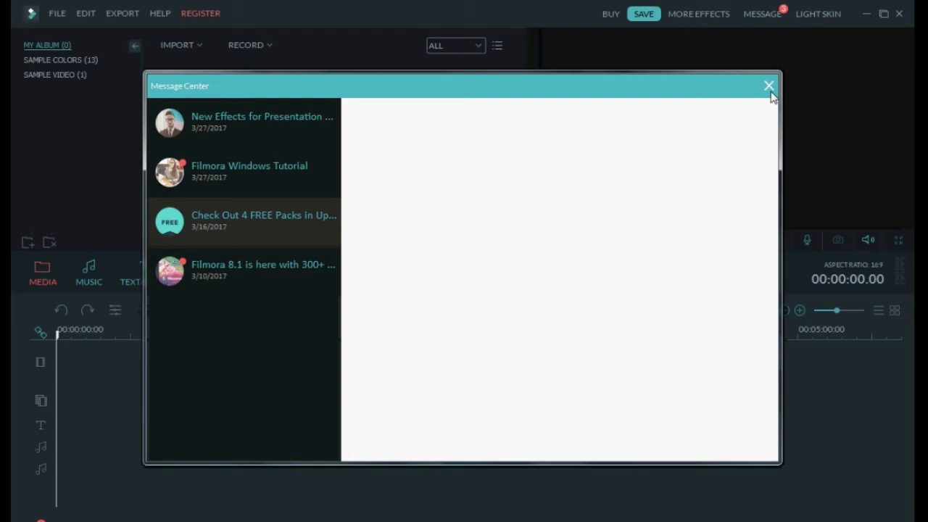
Close the Message Center and open REGISTER > Register..
{"action": "left_click", "coordinate": [769, 87]}
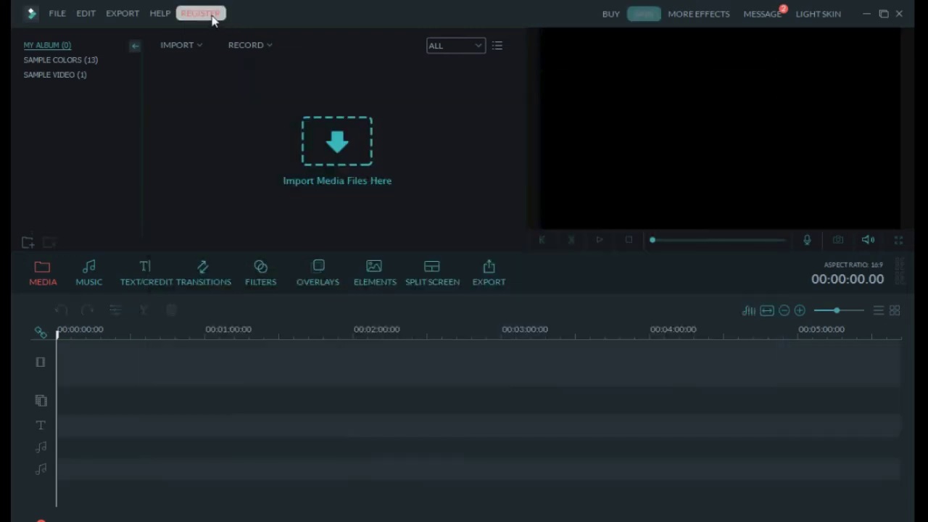
{"action": "left_click", "coordinate": [212, 15]}
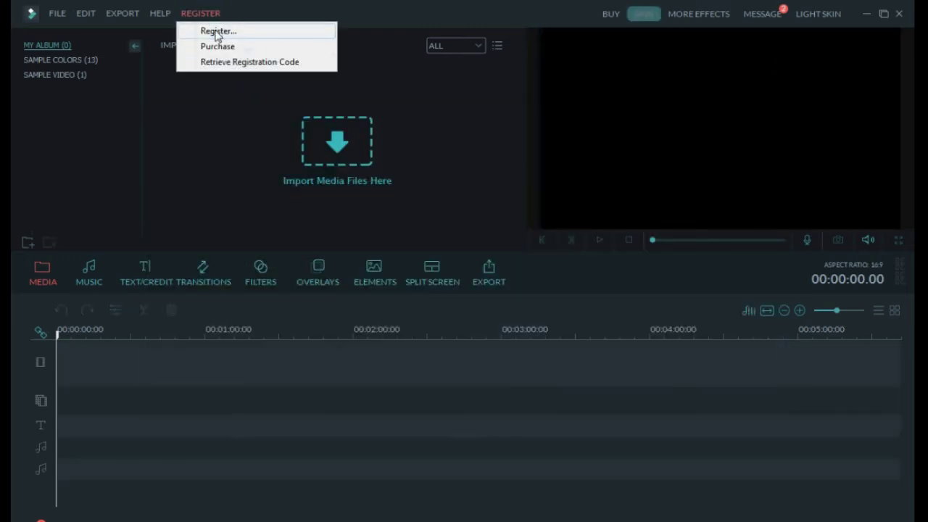
{"action": "left_click", "coordinate": [228, 37]}
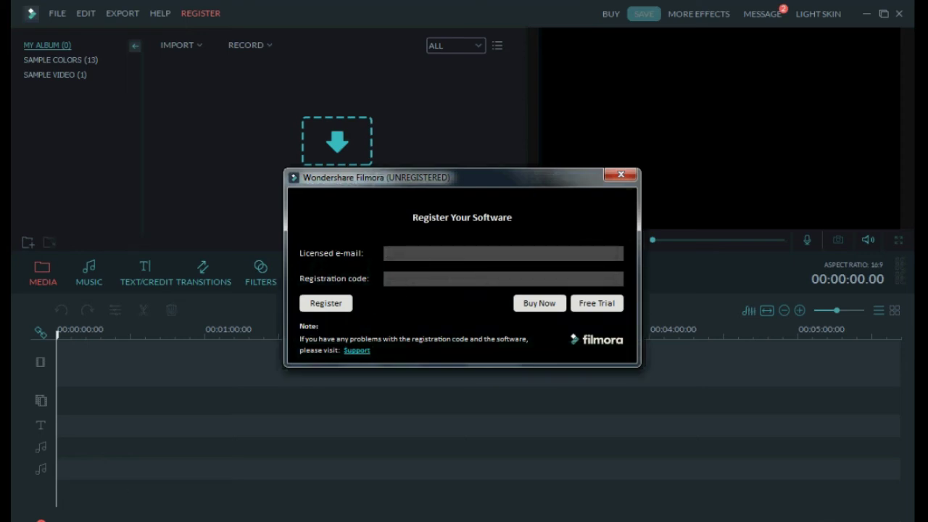
{"action": "key", "text": "super"}
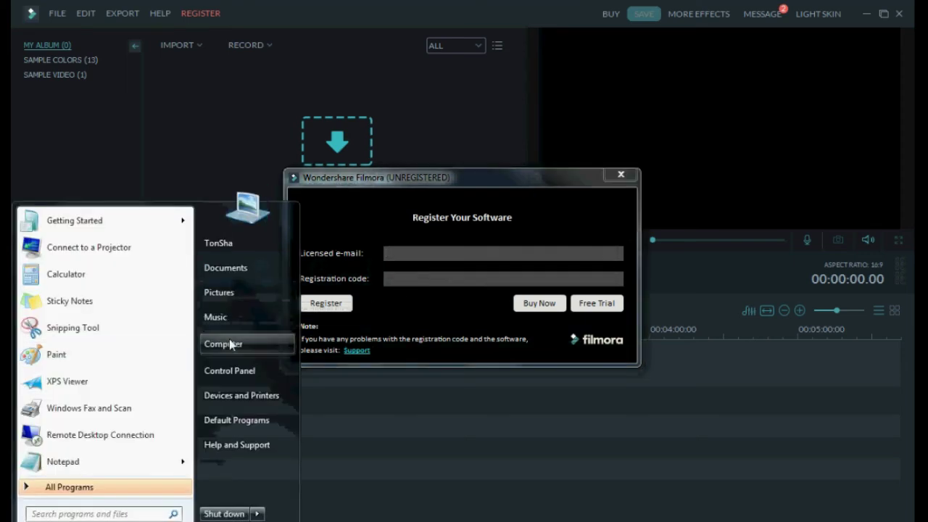
Open reg.txt from the Desktop folder via Computer, then close Explorer
{"action": "left_click", "coordinate": [230, 344]}
{"action": "left_click", "coordinate": [183, 169]}
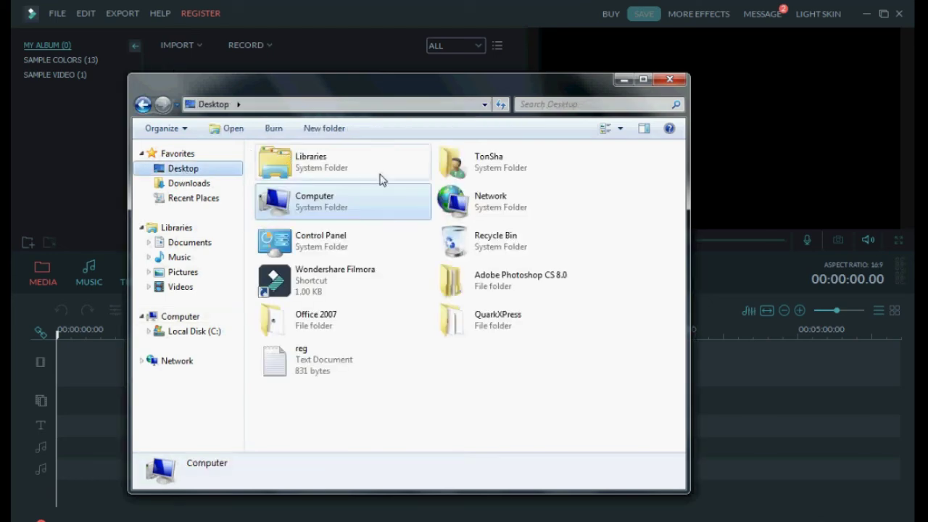
{"action": "left_click", "coordinate": [344, 385]}
{"action": "double_click", "coordinate": [353, 365]}
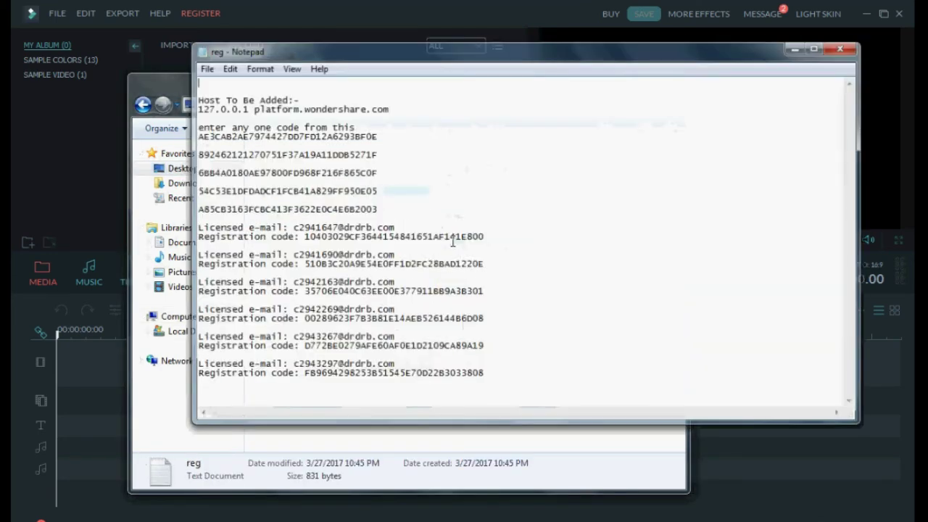
{"action": "mouse_move", "coordinate": [187, 290]}
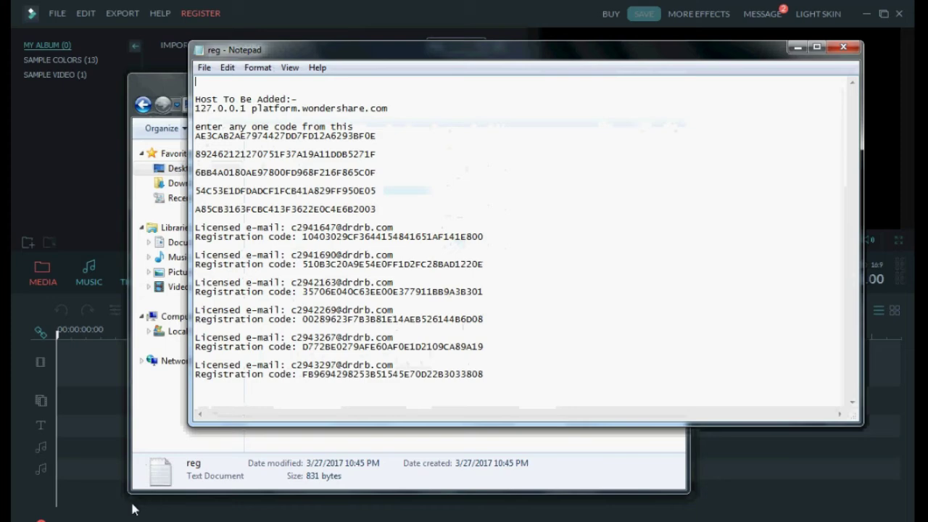
{"action": "right_click", "coordinate": [44, 519]}
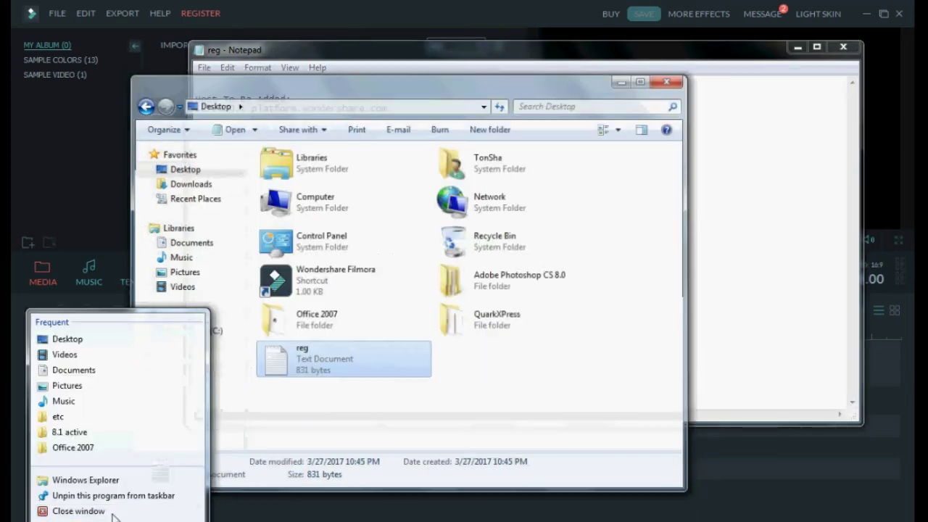
{"action": "left_click", "coordinate": [63, 508]}
Place the reg notes and the Register form side by side
{"action": "mouse_move", "coordinate": [384, 55]}
{"action": "left_mouse_down"}
{"action": "mouse_move", "coordinate": [697, 198]}
{"action": "mouse_move", "coordinate": [721, 193]}
{"action": "left_mouse_up"}
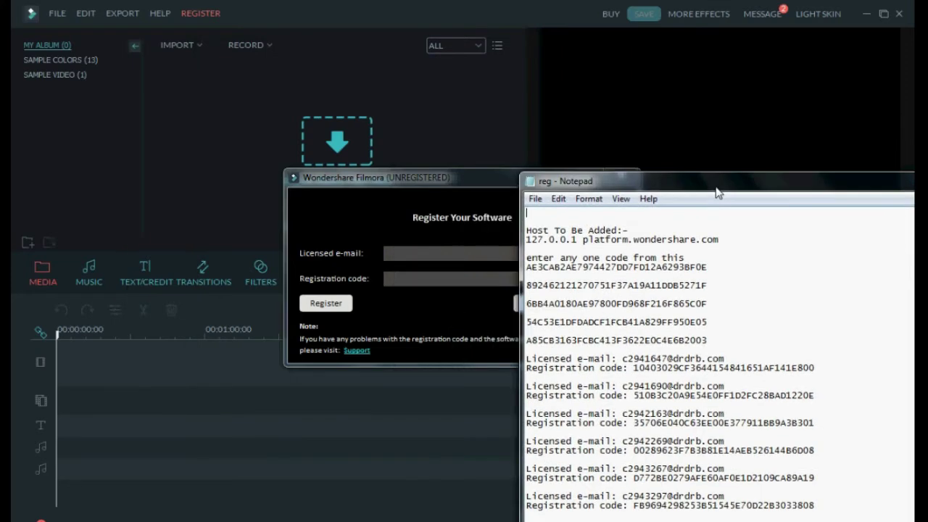
{"action": "left_click", "coordinate": [503, 190]}
{"action": "left_click_drag", "start_coordinate": [483, 178], "coordinate": [281, 187]}
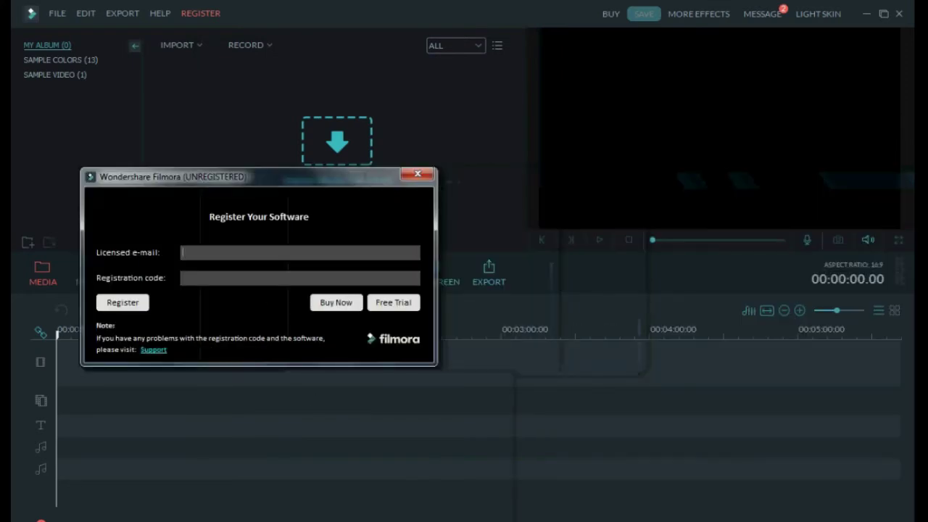
{"action": "left_click", "coordinate": [415, 506]}
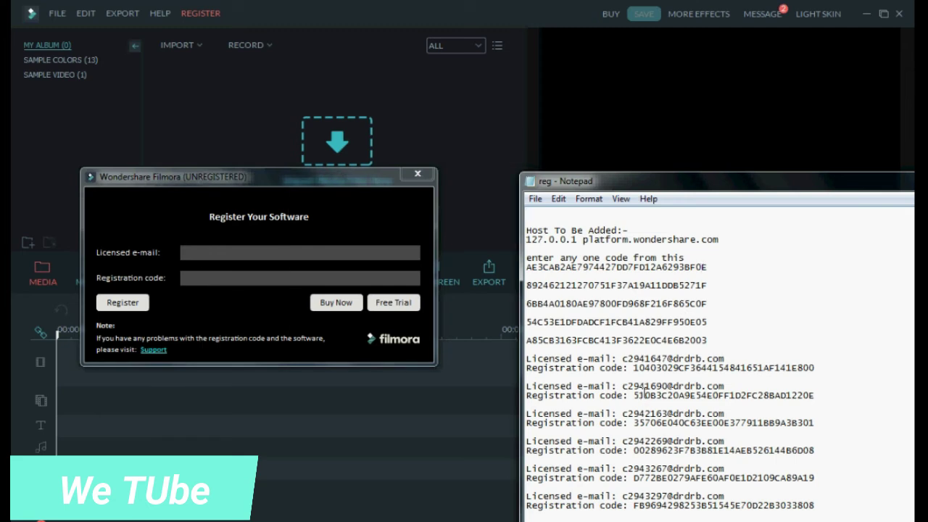
Copy the first licensed e-mail from the notes into Filmora's licensed e-mail field
{"action": "left_click_drag", "start_coordinate": [727, 359], "coordinate": [628, 360]}
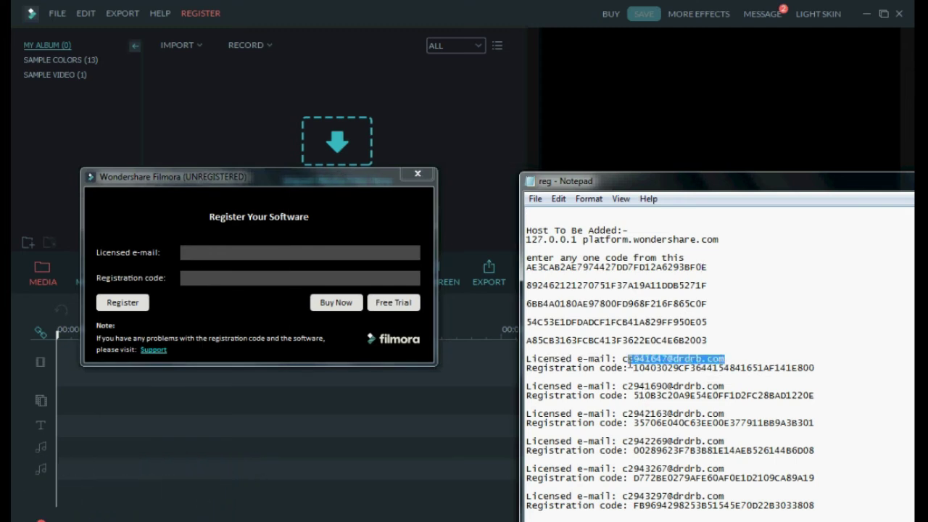
{"action": "right_click", "coordinate": [633, 357]}
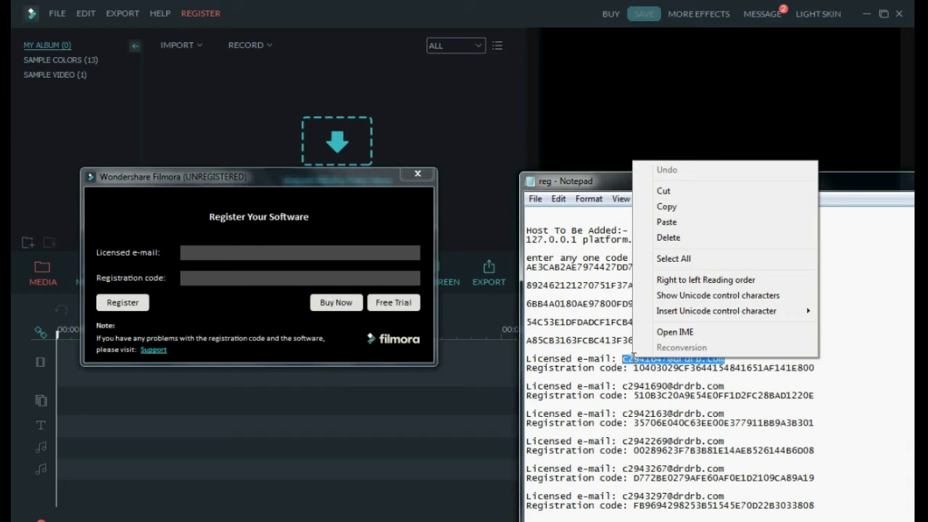
{"action": "left_click", "coordinate": [684, 208]}
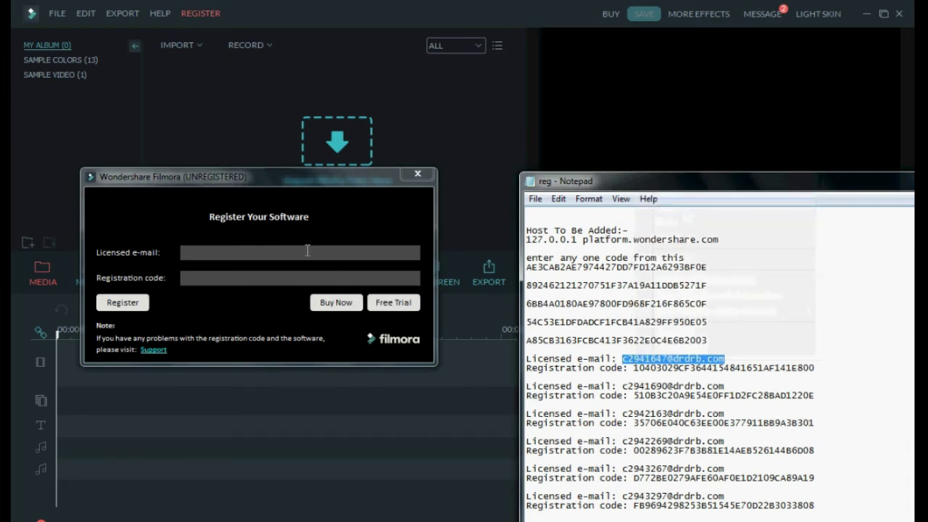
{"action": "left_click", "coordinate": [305, 250]}
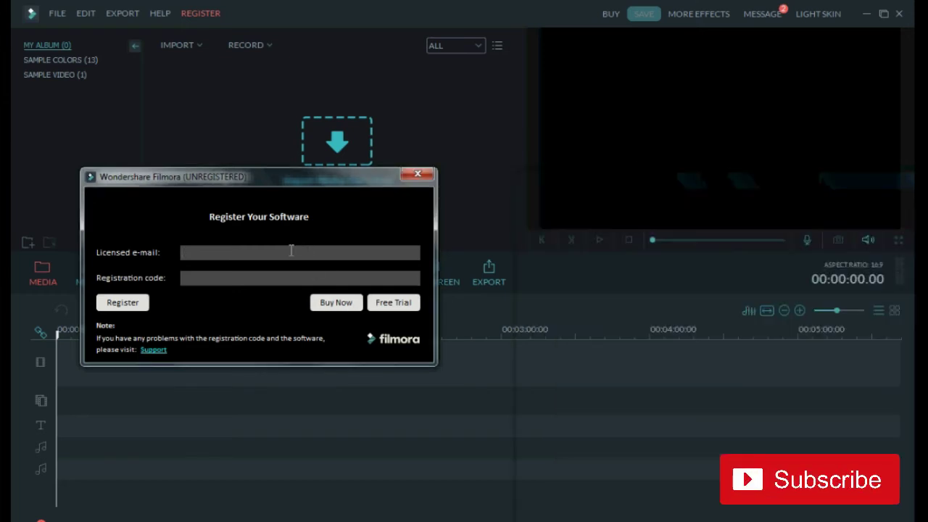
{"action": "right_click", "coordinate": [291, 251]}
{"action": "left_click", "coordinate": [306, 311]}
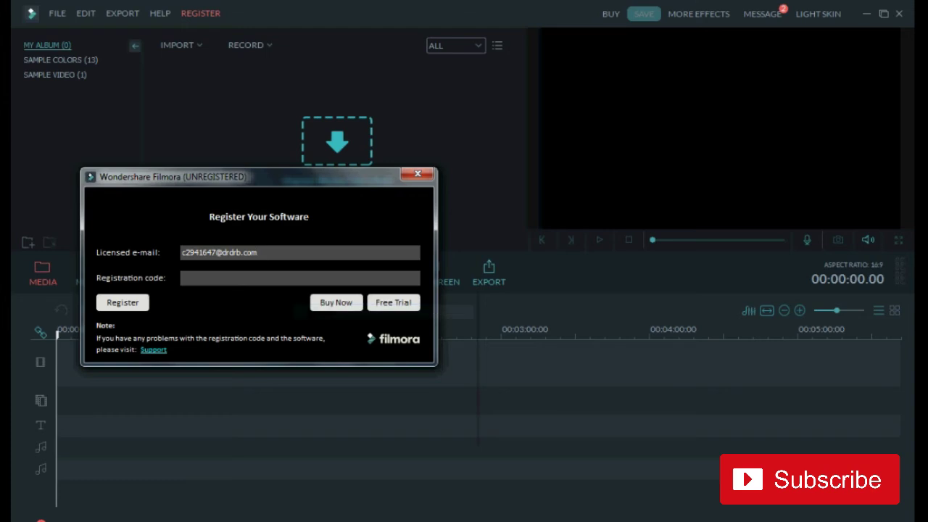
Paste the first registration code from the notes into the code field and register
{"action": "key", "text": "alt+Tab"}
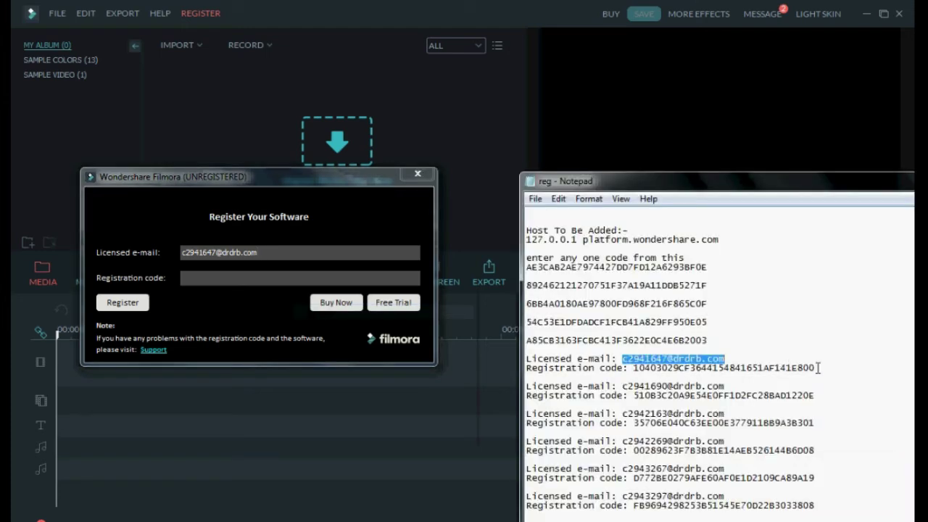
{"action": "left_click_drag", "start_coordinate": [815, 367], "coordinate": [642, 368]}
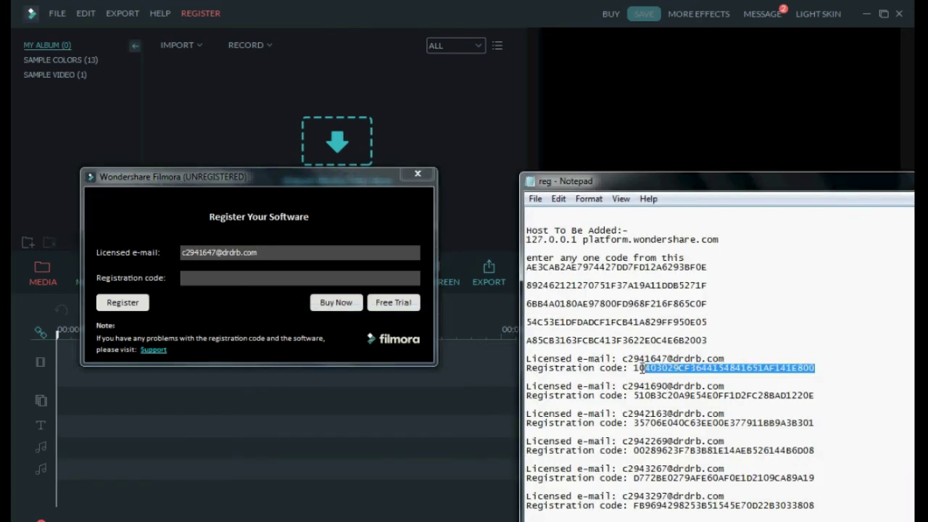
{"action": "right_click", "coordinate": [635, 369]}
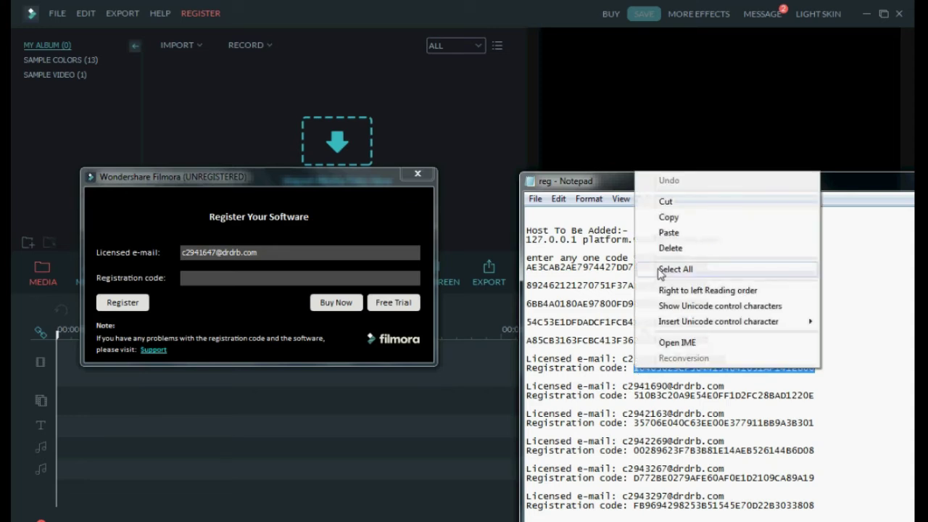
{"action": "left_click", "coordinate": [673, 216]}
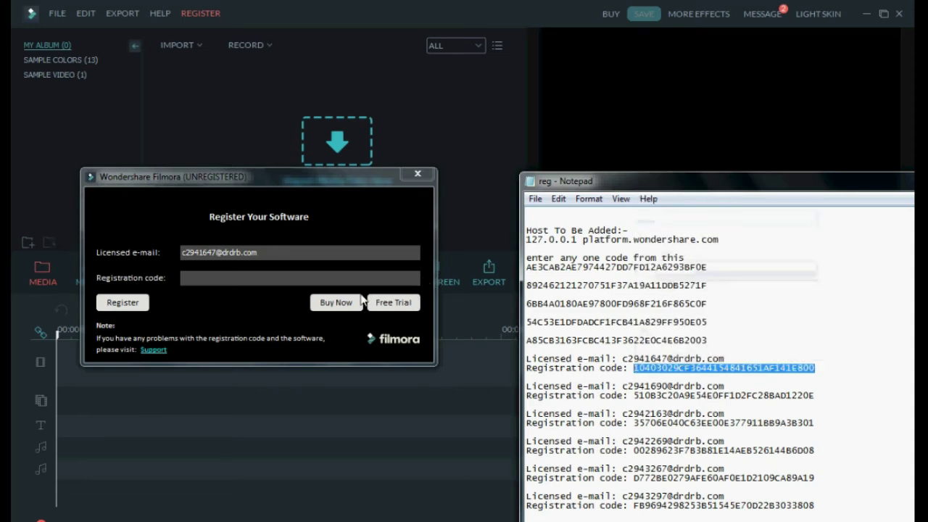
{"action": "left_click", "coordinate": [298, 277]}
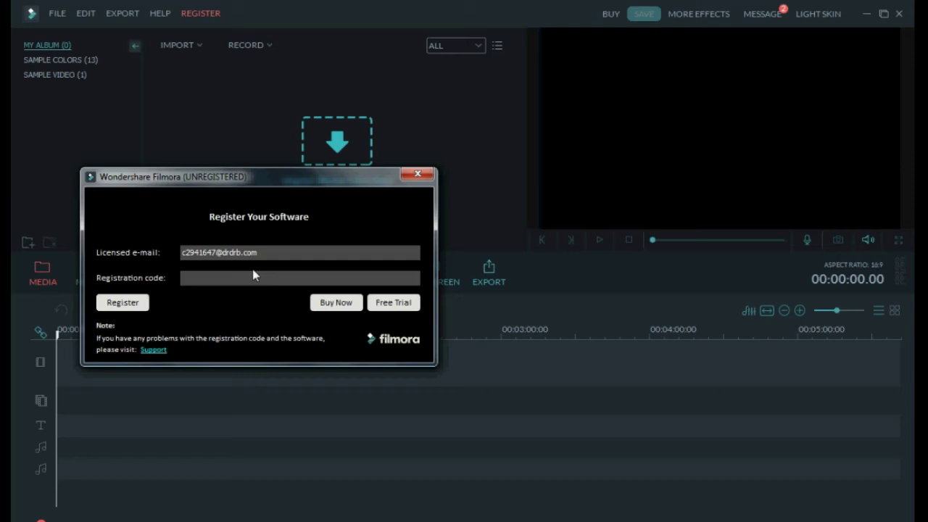
{"action": "right_click", "coordinate": [252, 277]}
{"action": "left_click", "coordinate": [271, 338]}
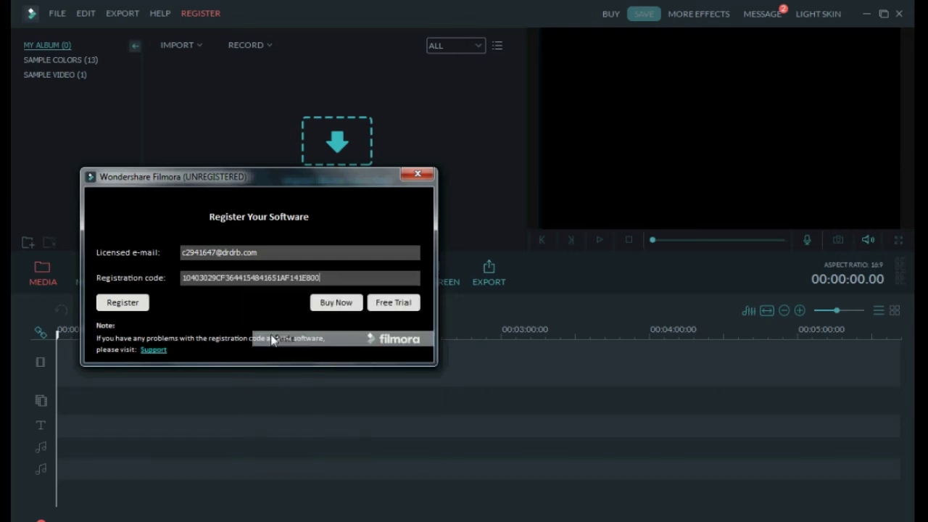
{"action": "left_click", "coordinate": [117, 307]}
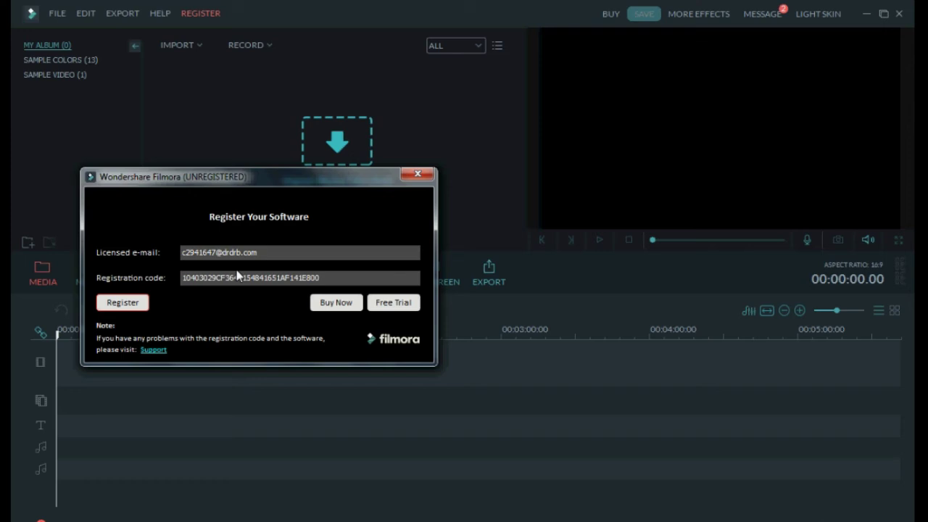
{"action": "key", "text": "Return"}
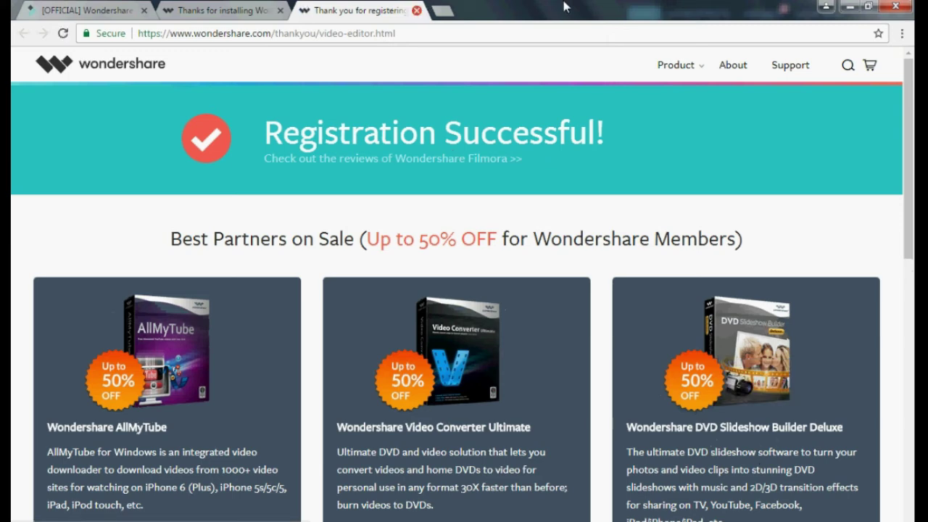
Close Chrome and browse the Text/Credit and Transitions libraries in Filmora
{"action": "left_click", "coordinate": [850, 6]}
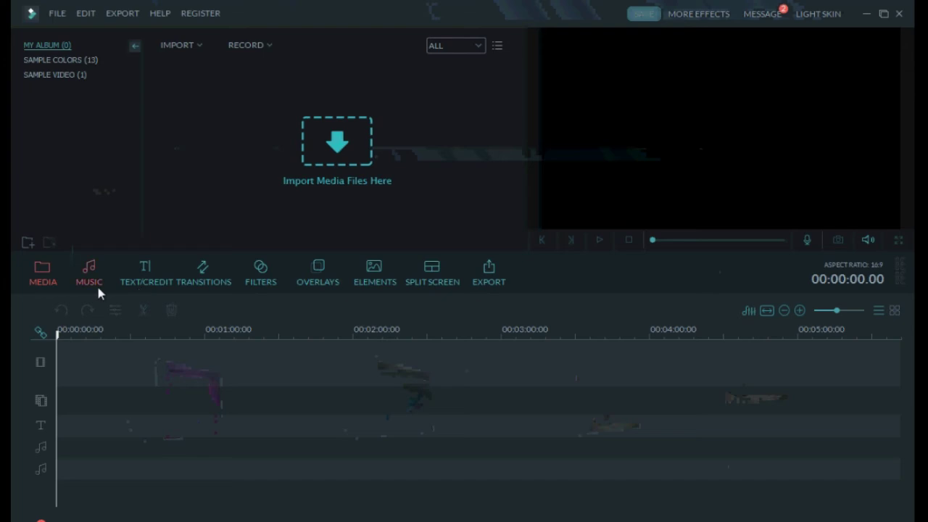
{"action": "left_click", "coordinate": [146, 271]}
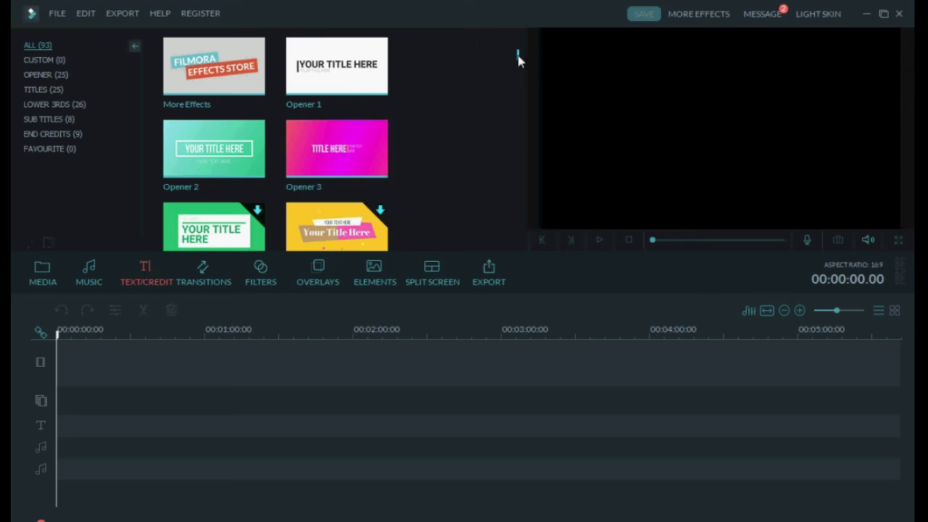
{"action": "left_click_drag", "start_coordinate": [518, 57], "coordinate": [518, 190]}
{"action": "left_click", "coordinate": [208, 280]}
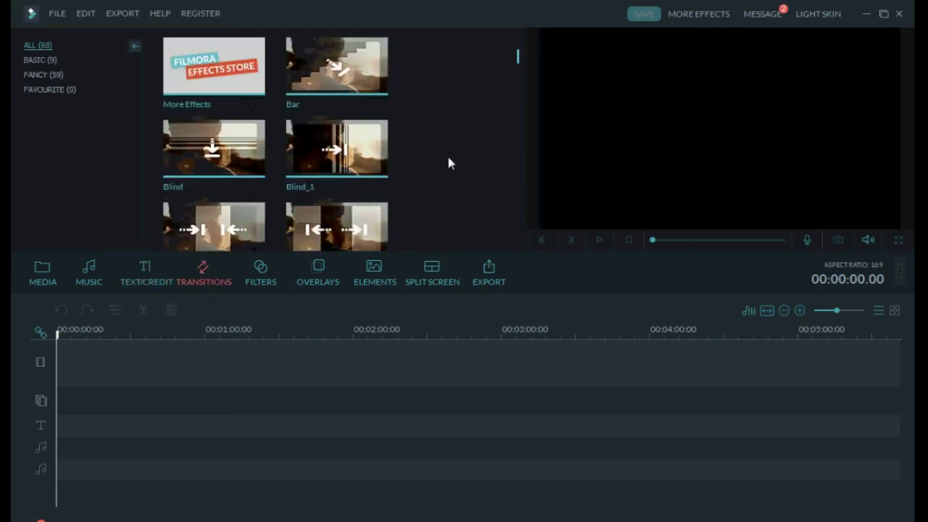
{"action": "left_click_drag", "start_coordinate": [517, 64], "coordinate": [512, 107]}
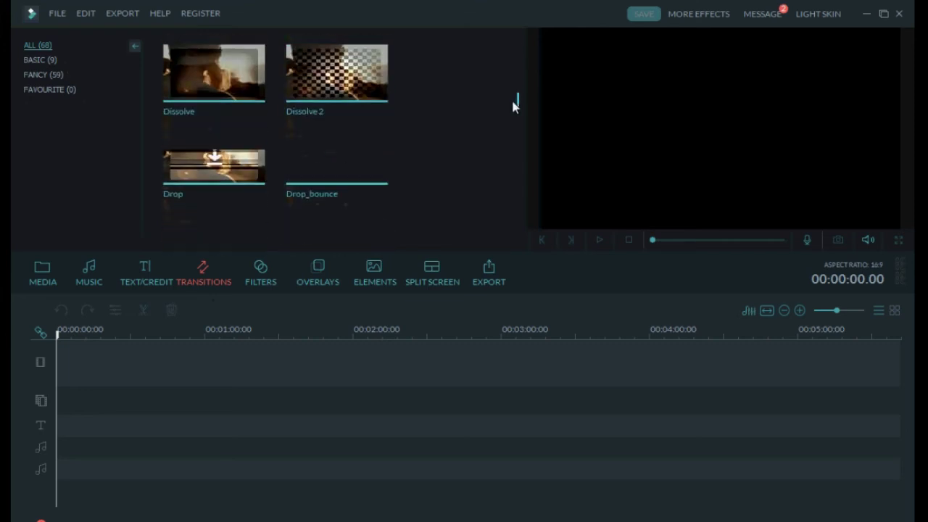
Browse the Filters and Overlays libraries, then scroll the Elements library to the emojis
{"action": "left_click", "coordinate": [259, 280]}
{"action": "left_click_drag", "start_coordinate": [519, 61], "coordinate": [518, 130]}
{"action": "left_click", "coordinate": [339, 277]}
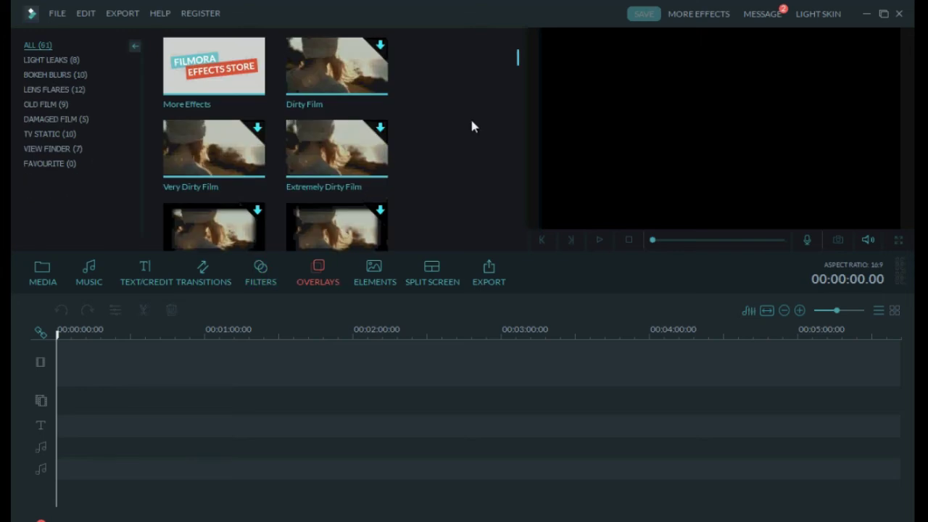
{"action": "left_click_drag", "start_coordinate": [518, 69], "coordinate": [512, 144]}
{"action": "left_click", "coordinate": [383, 280]}
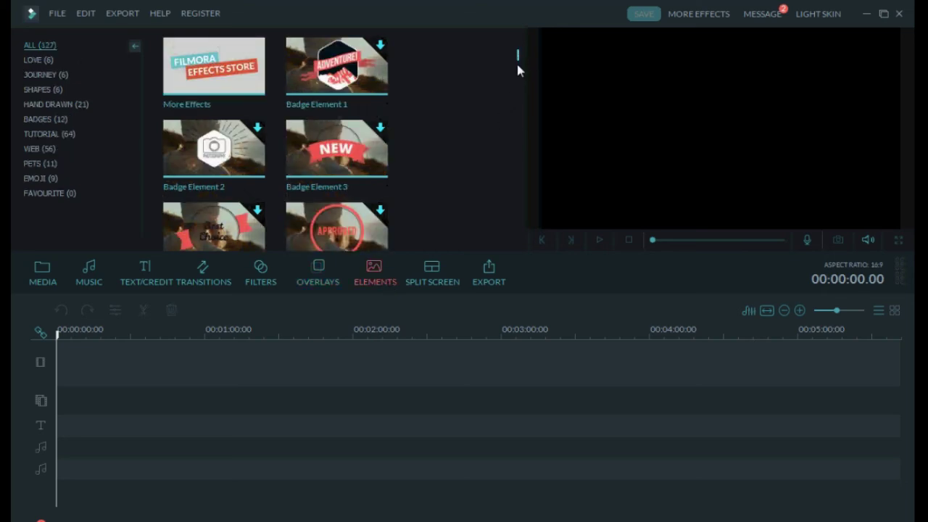
{"action": "left_click_drag", "start_coordinate": [518, 67], "coordinate": [518, 231]}
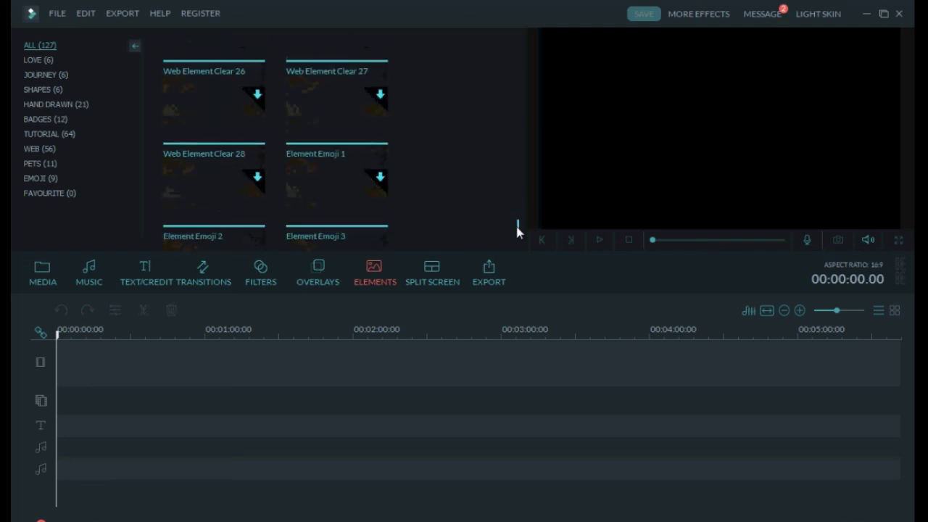
Glance at Split Screen, then scroll Elements down and download Element Emoji 6 to the timeline
{"action": "left_click", "coordinate": [445, 286]}
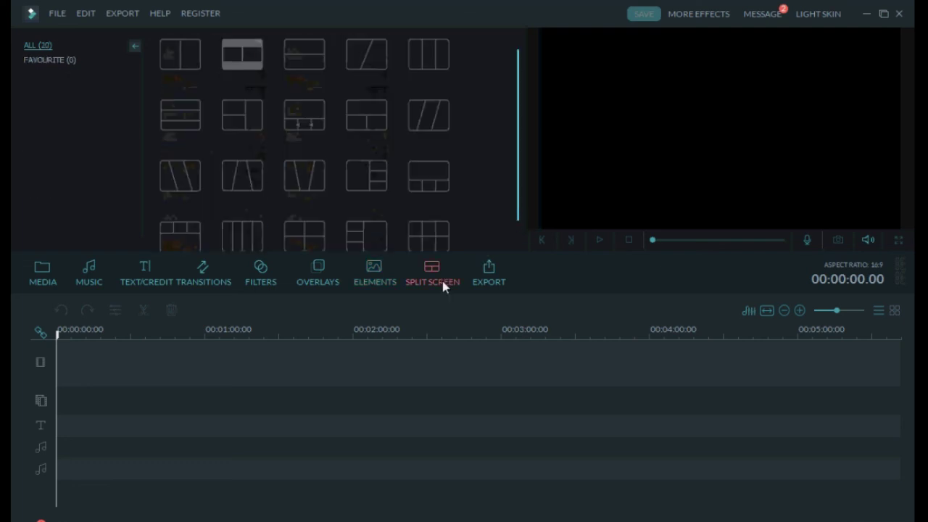
{"action": "left_click", "coordinate": [378, 279]}
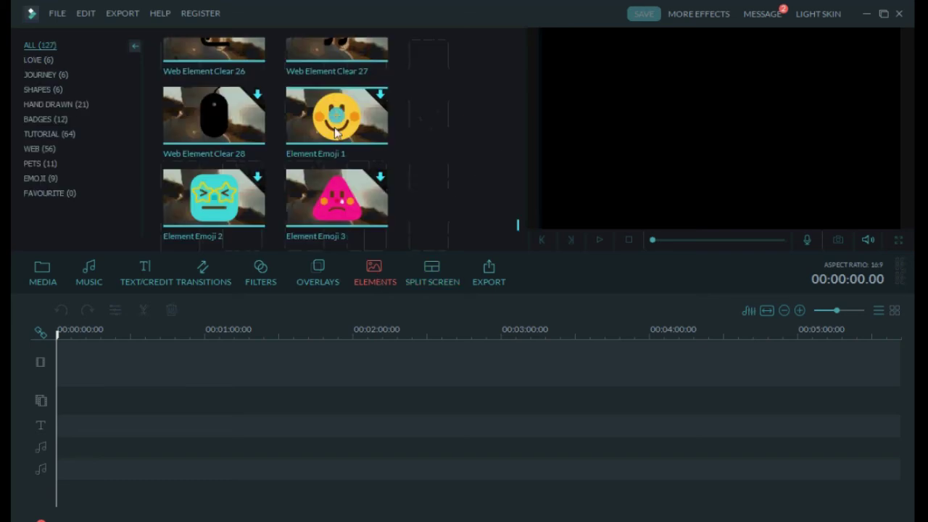
{"action": "scroll", "coordinate": [516, 236], "scroll_direction": "down", "scroll_amount": 5}
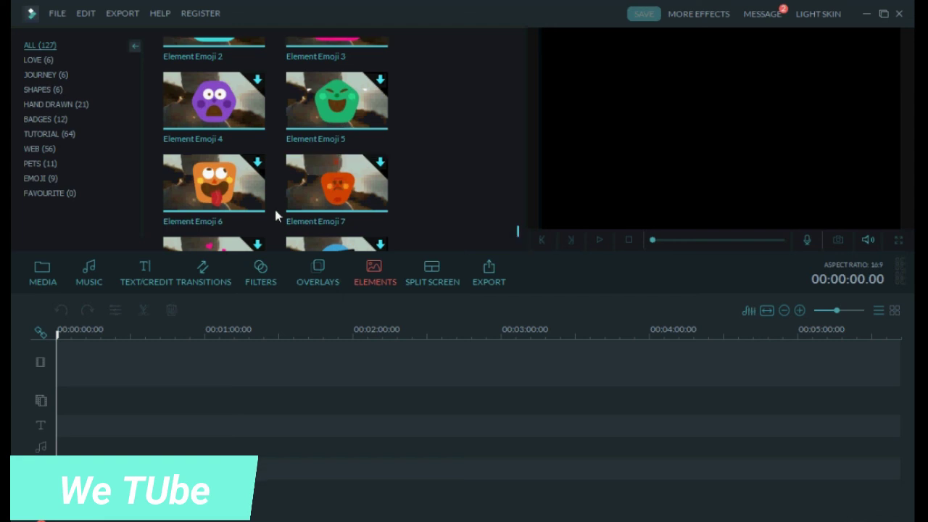
{"action": "scroll", "coordinate": [231, 191], "scroll_direction": "down", "scroll_amount": 1}
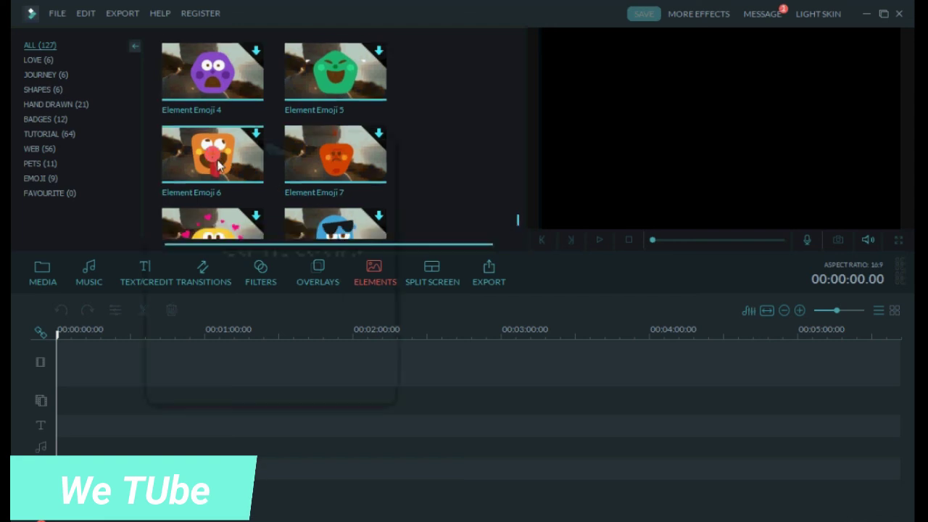
{"action": "left_click", "coordinate": [211, 158]}
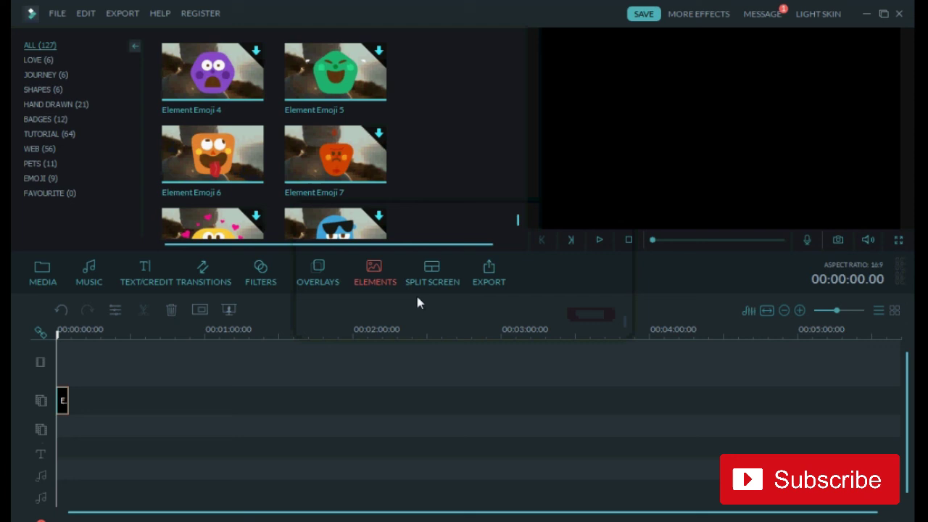
Play the emoji clip in the preview, accepting the warning, then stop playback
{"action": "left_click", "coordinate": [602, 240]}
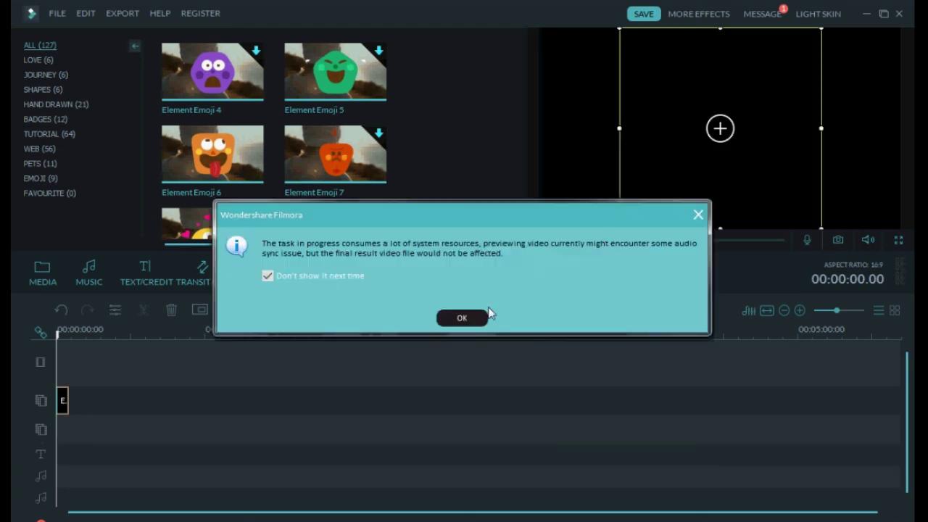
{"action": "left_click", "coordinate": [464, 318]}
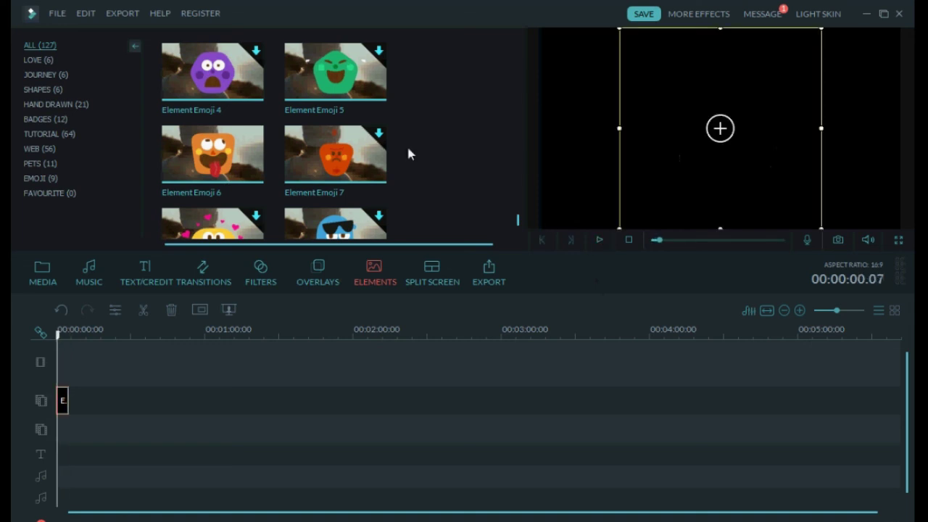
{"action": "left_click", "coordinate": [341, 161]}
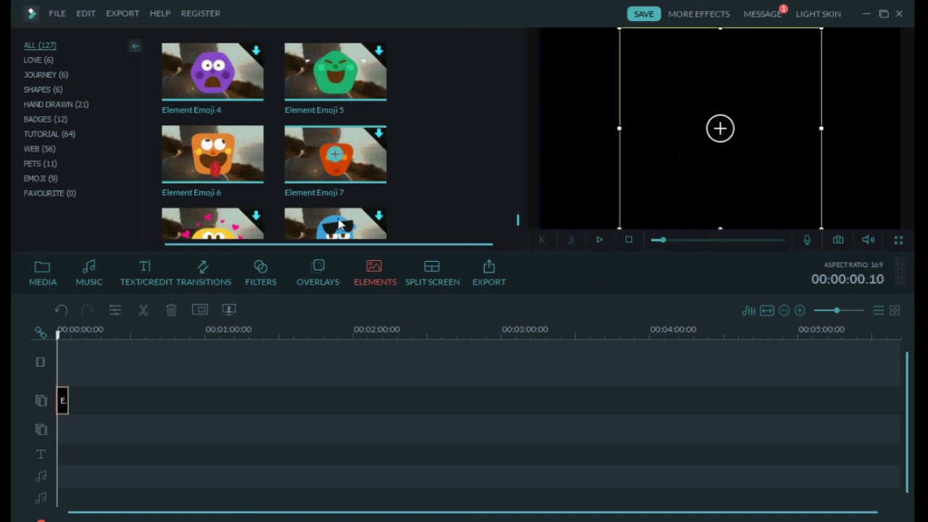
Download Element Emoji 7, then replay the preview and pause near 00:00:00.20
{"action": "left_click", "coordinate": [333, 157]}
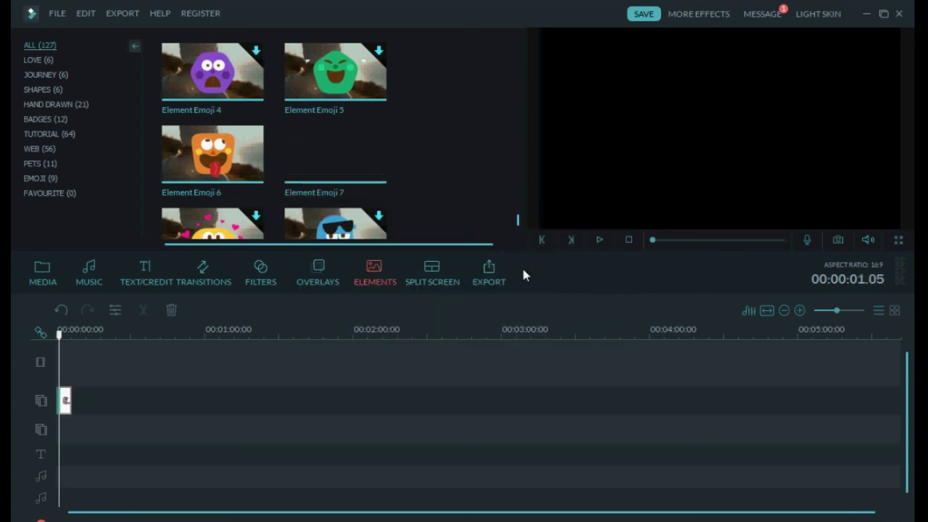
{"action": "left_click", "coordinate": [599, 242]}
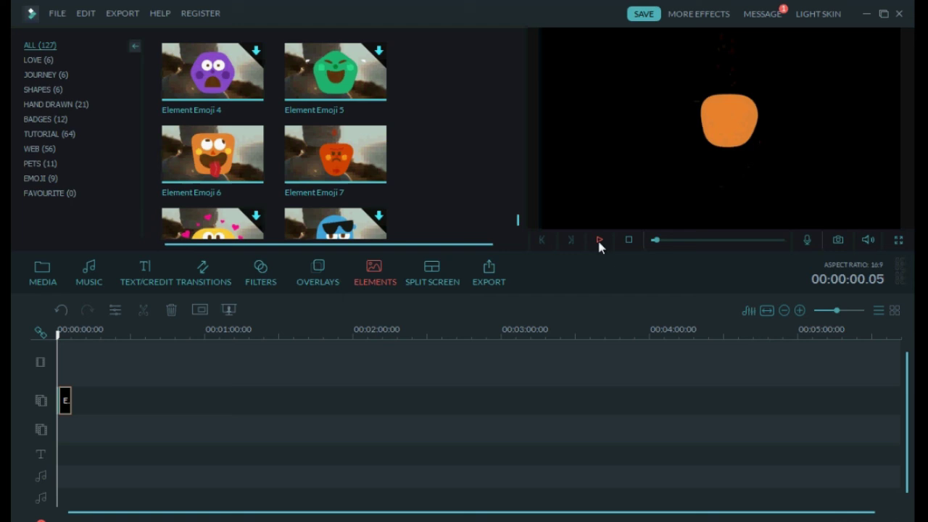
{"action": "left_click", "coordinate": [599, 244]}
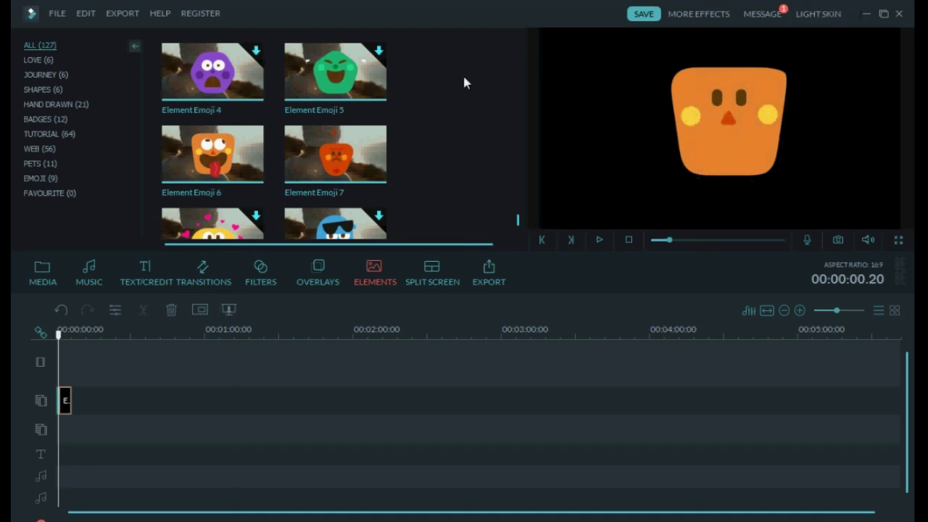
{"action": "left_click", "coordinate": [195, 17]}
{"action": "left_click", "coordinate": [210, 31]}
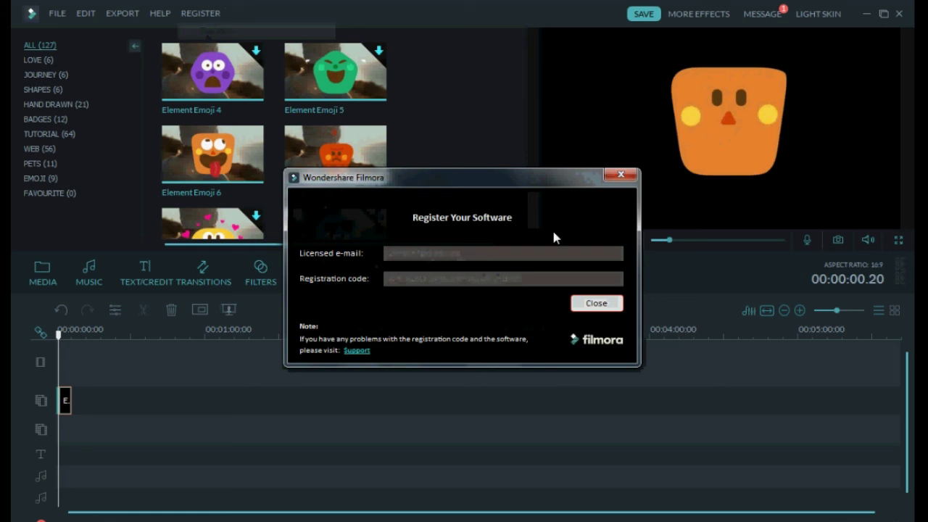
{"action": "left_click", "coordinate": [618, 177]}
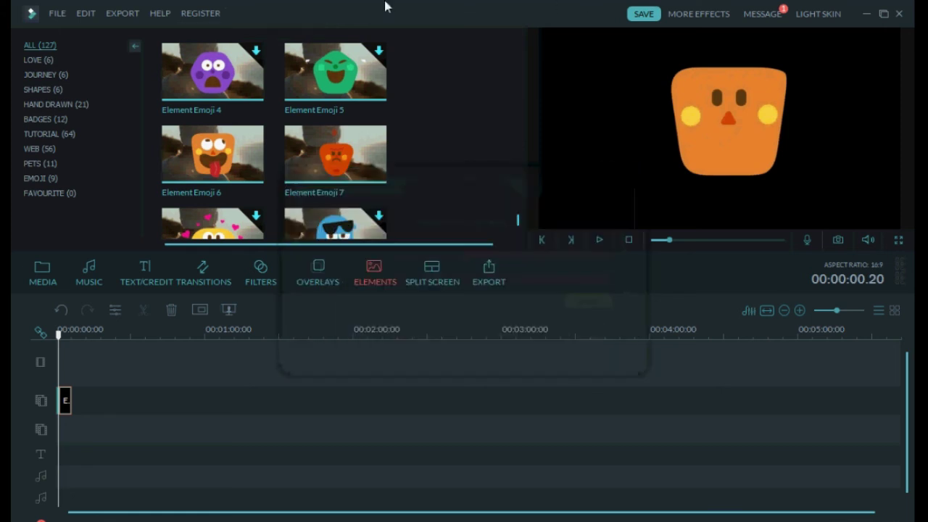